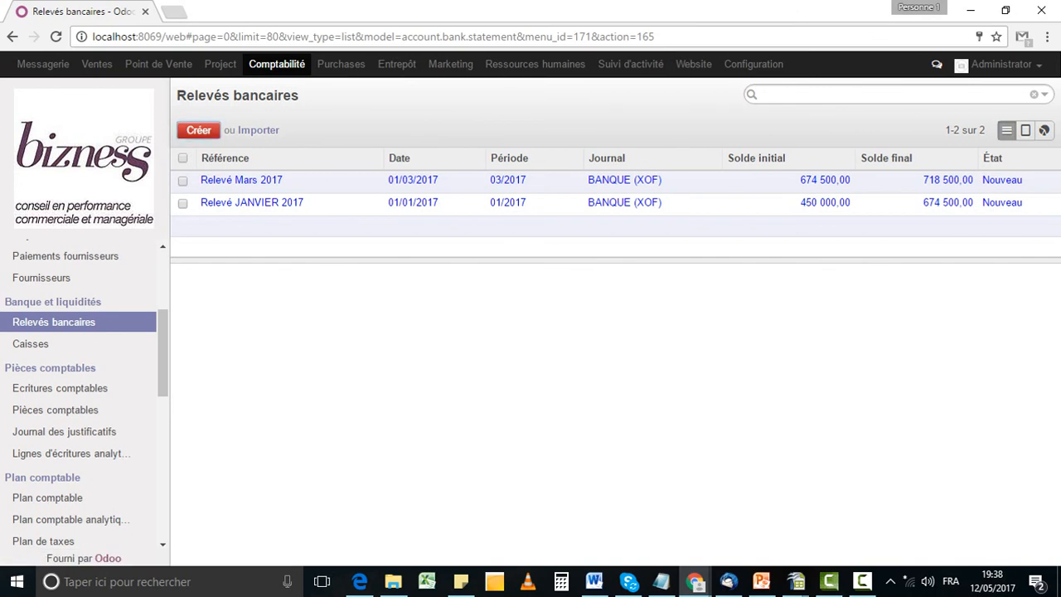
# Step: Create a new bank statement with the reference "Relevé Banque Mai 2017"
pyautogui.click(198, 130)
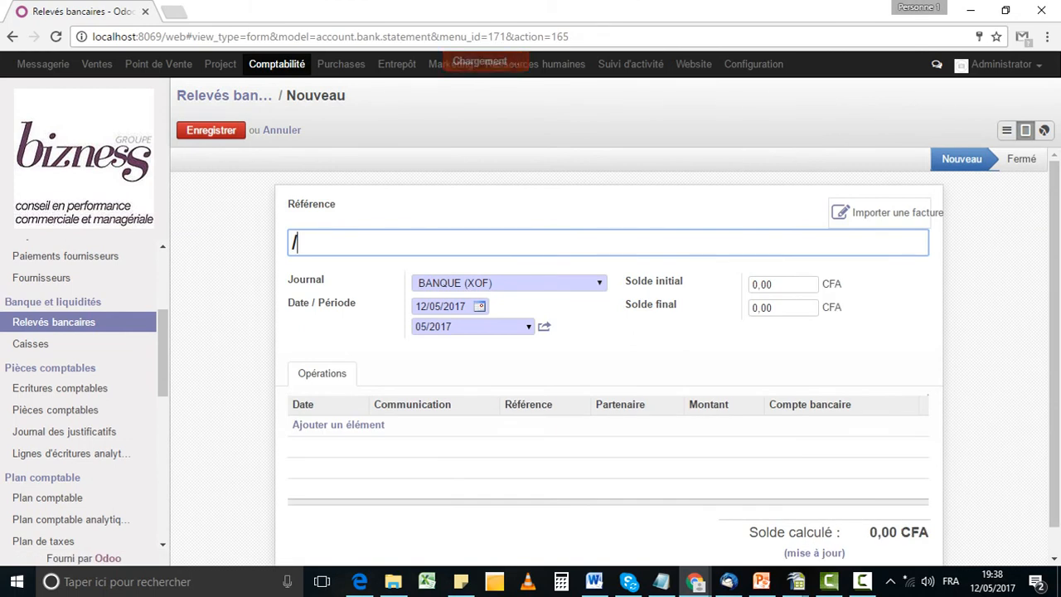
pyautogui.scroll(-1, 614, 357)
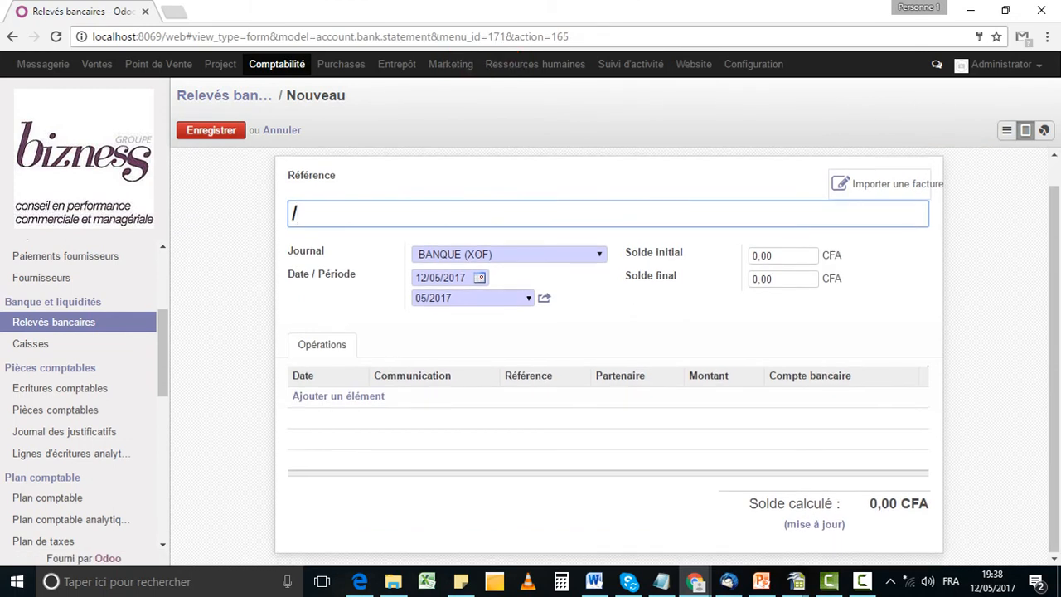
pyautogui.scroll(1, 614, 356)
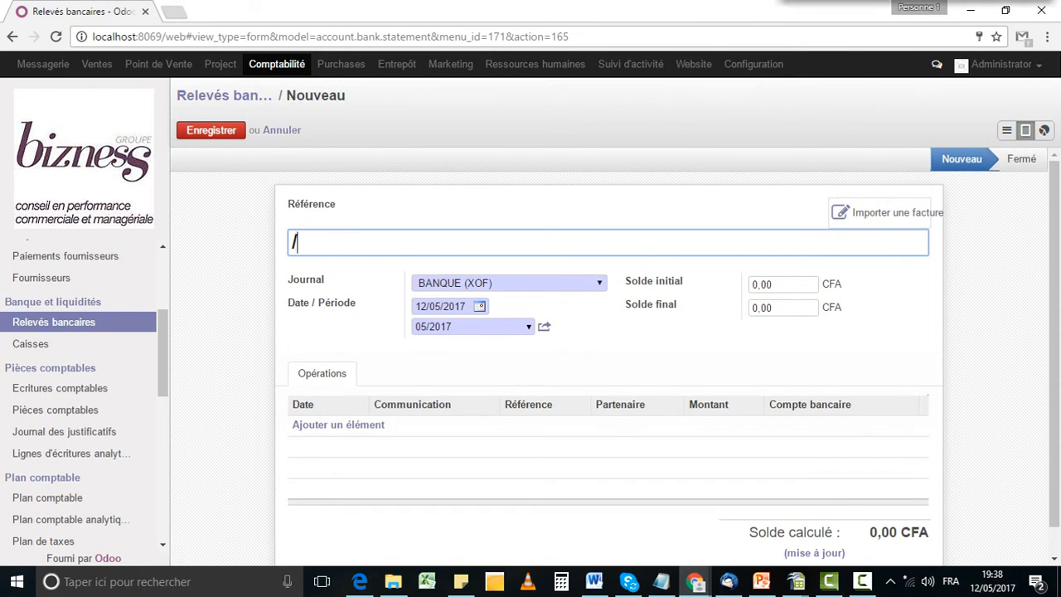
pyautogui.press('BackSpace')
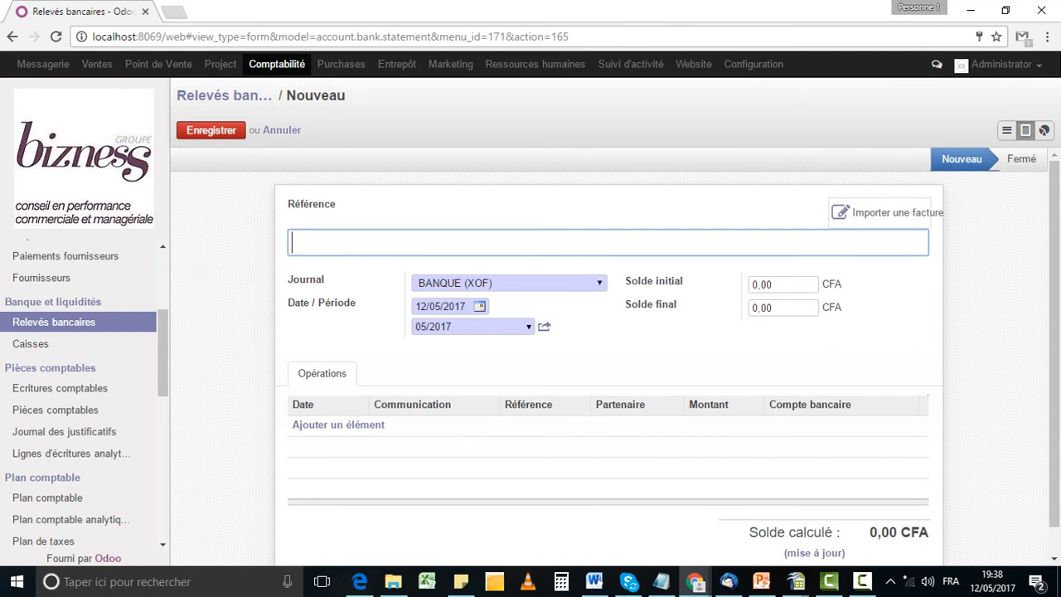
pyautogui.write('Relevé ')
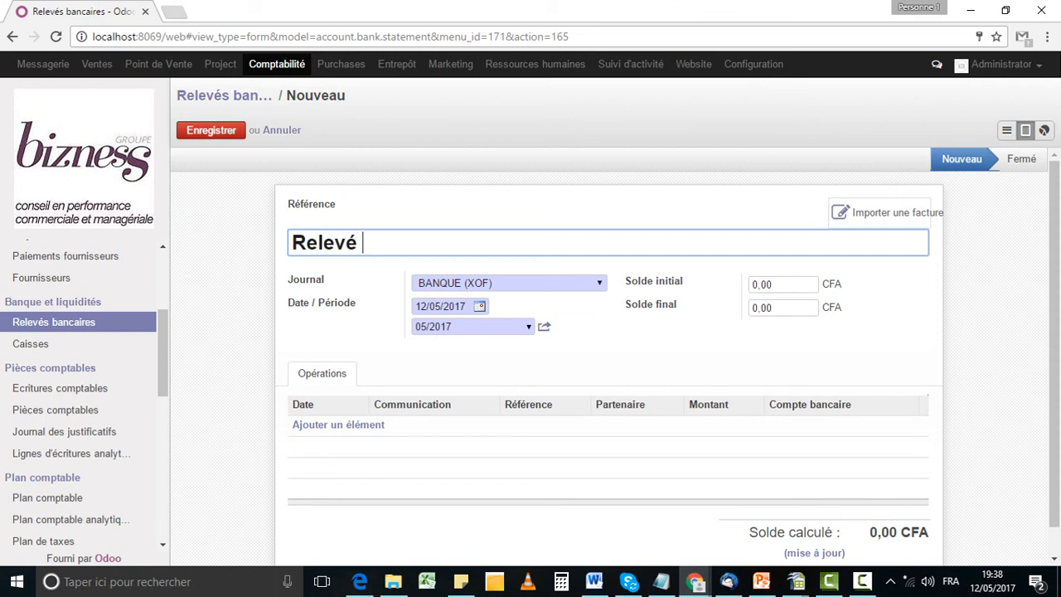
pyautogui.write('Banque ')
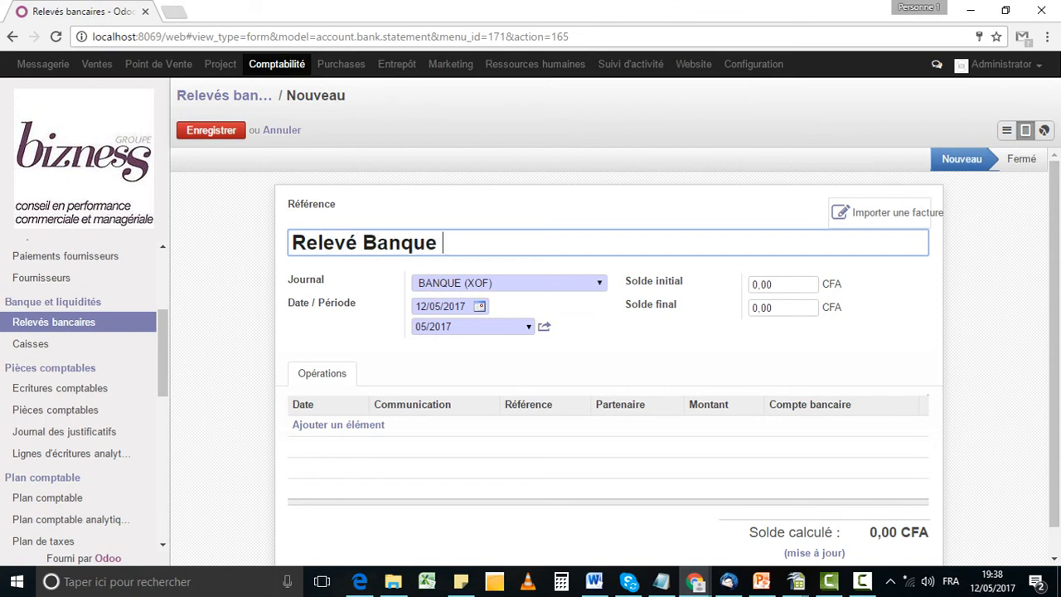
pyautogui.write('Mai 2017')
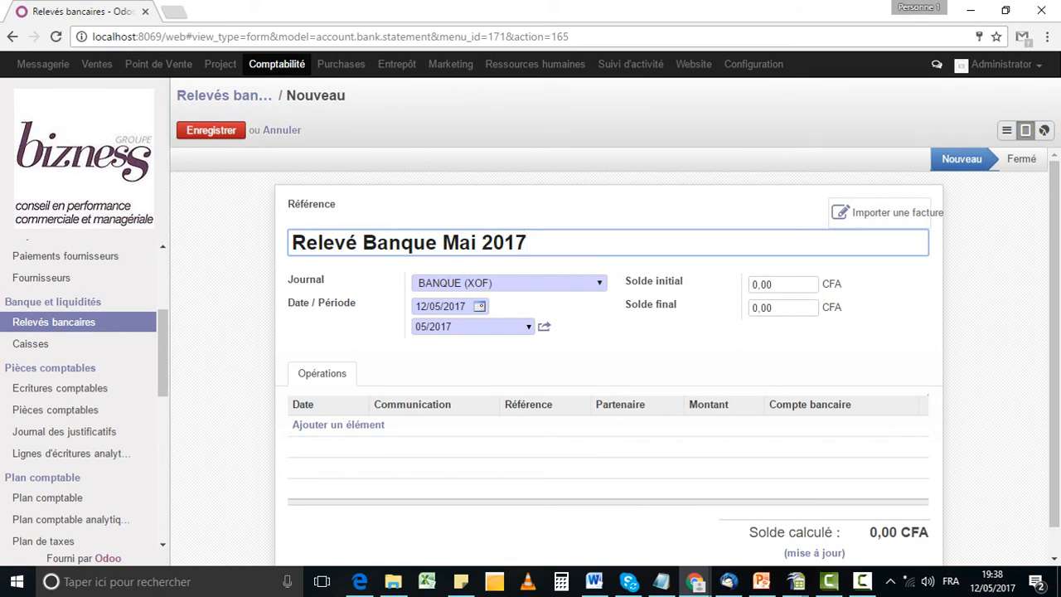
# Step: Set the new statement's date to 01/05/2017, keeping the period 05/2017
pyautogui.click(479, 307)
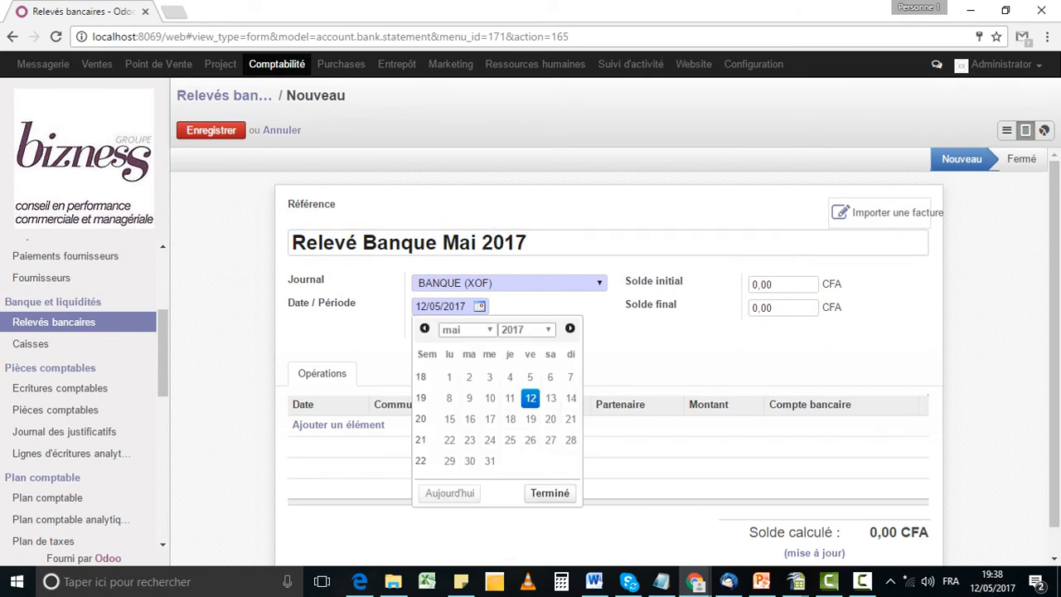
pyautogui.click(449, 377)
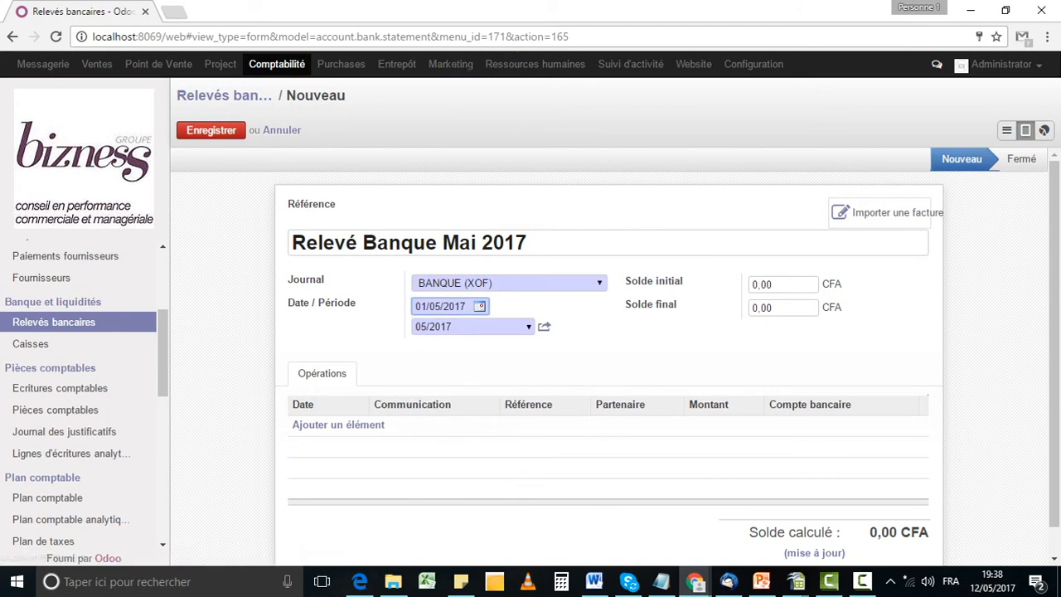
pyautogui.click(454, 326)
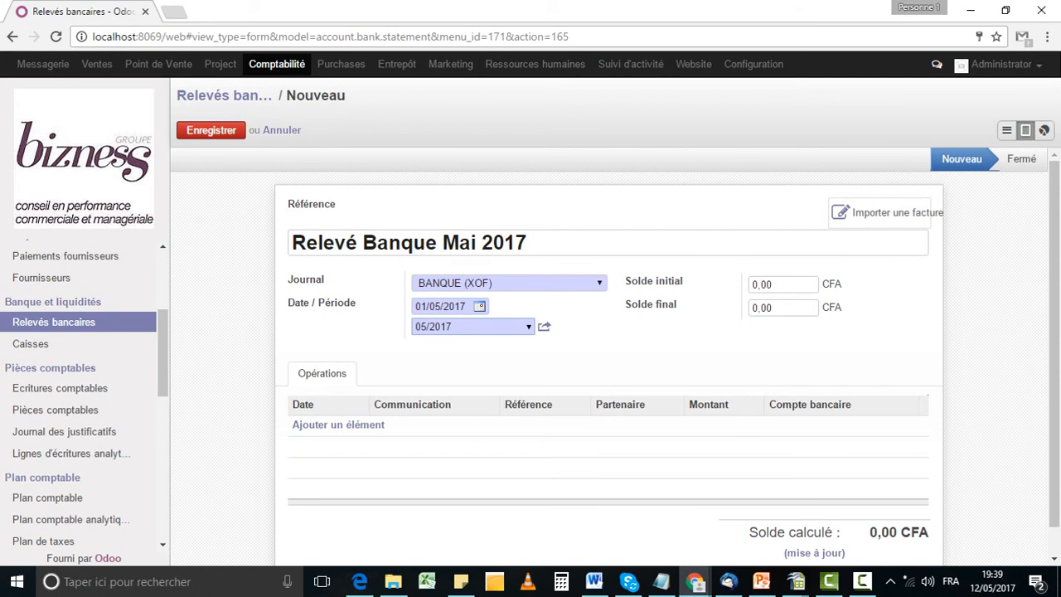
pyautogui.press('Tab')
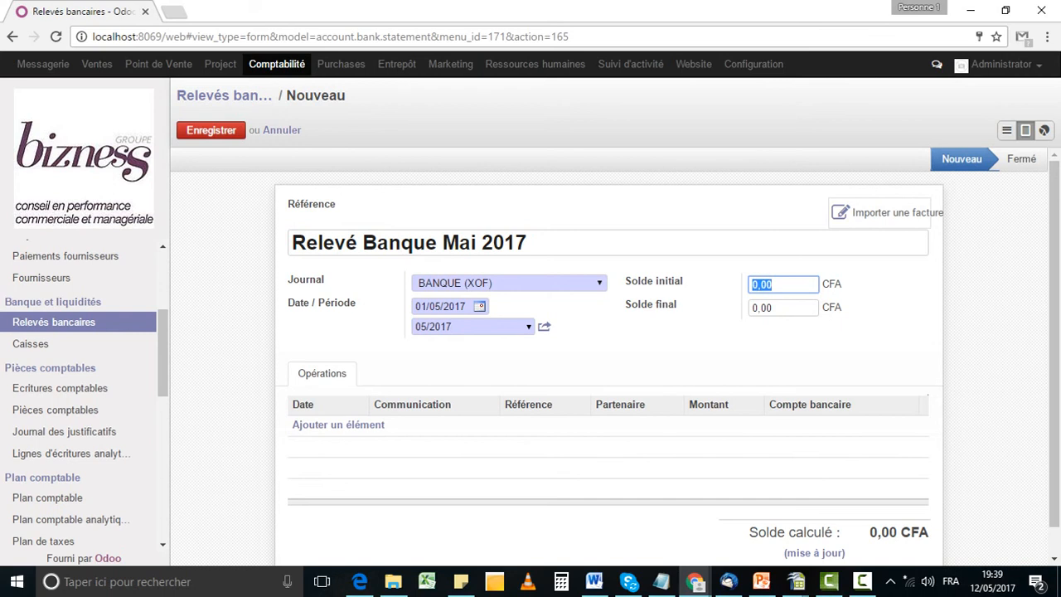
# Step: Look up the March 2017 statement's closing balance in a duplicate browser tab and set the new statement's initial balance to 718500
pyautogui.rightClick(53, 6)
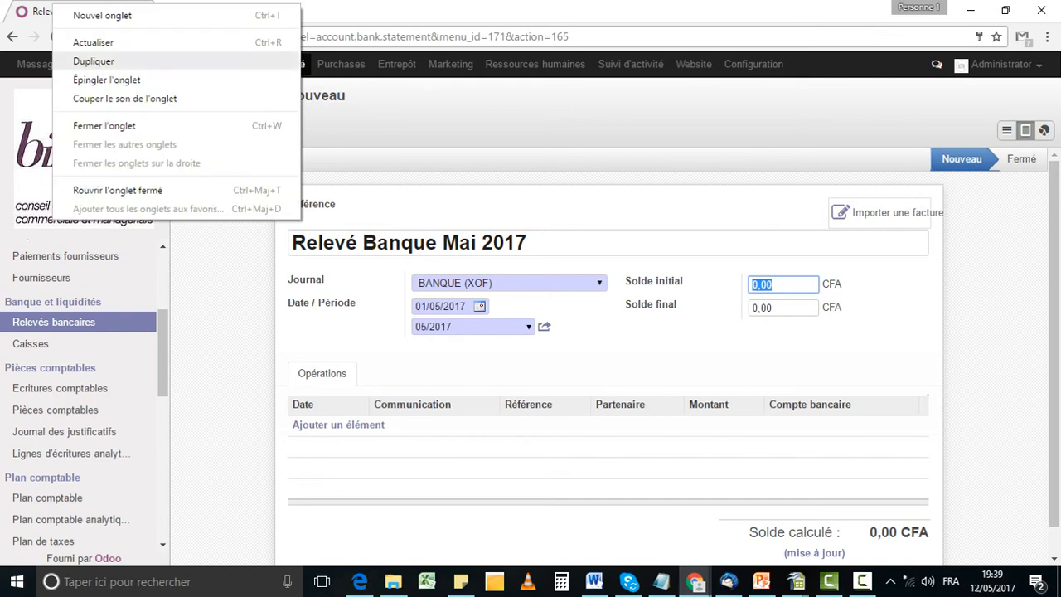
pyautogui.click(79, 61)
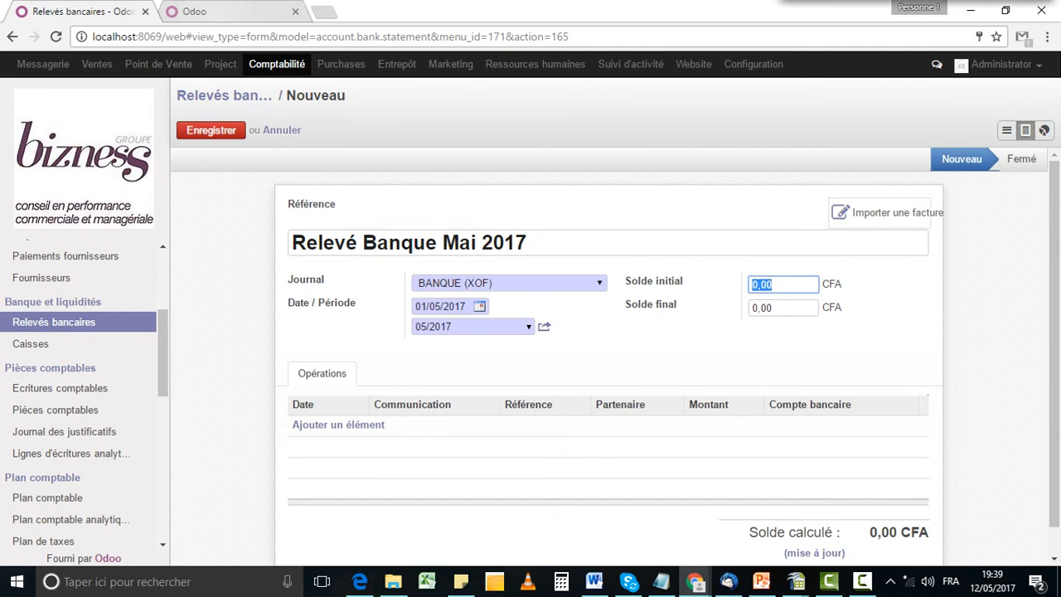
pyautogui.click(215, 12)
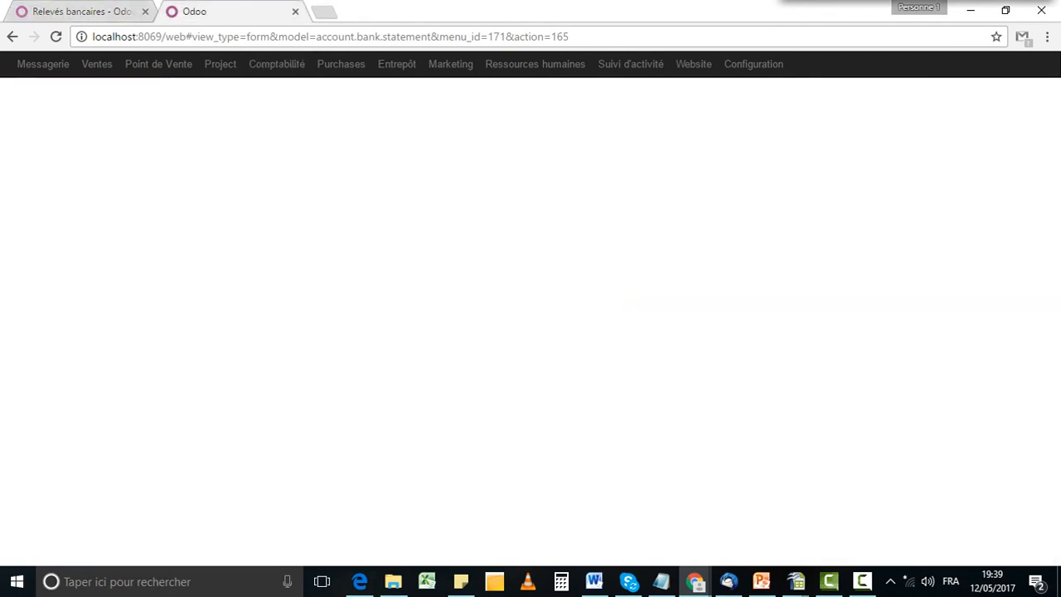
pyautogui.click(106, 12)
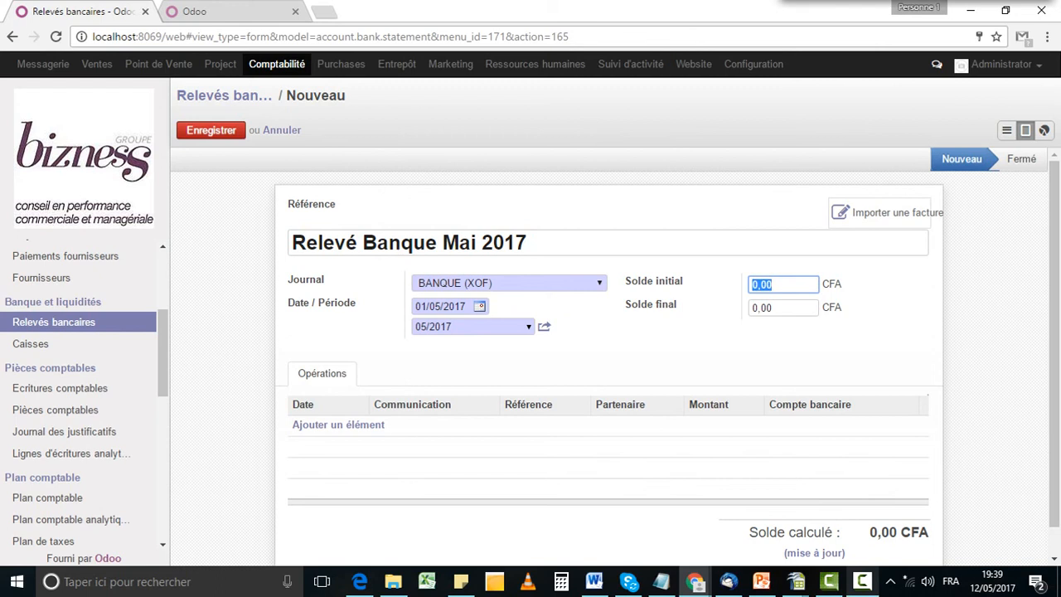
pyautogui.click(862, 581)
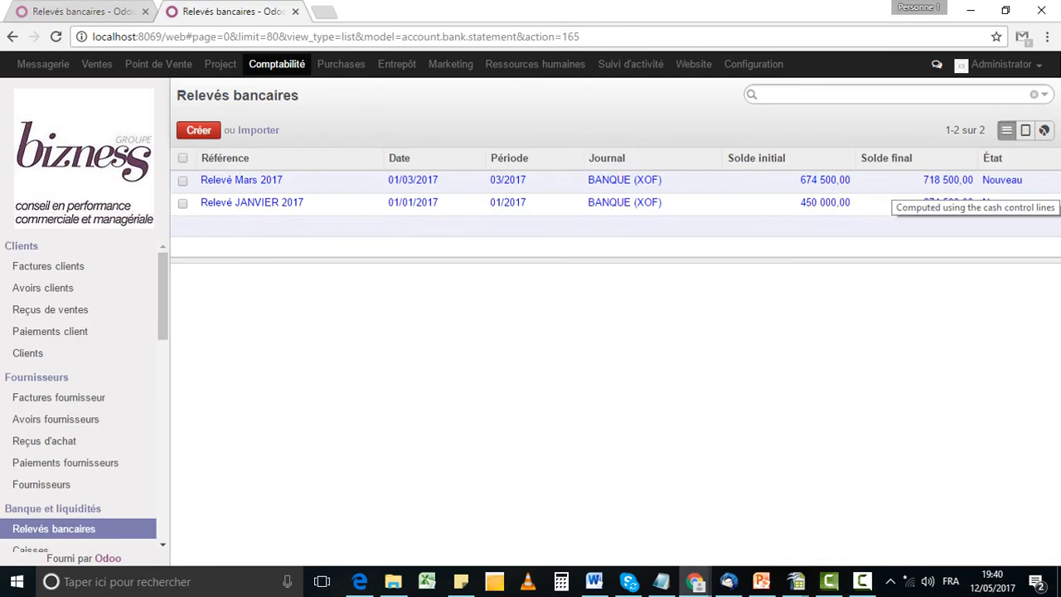
pyautogui.click(79, 11)
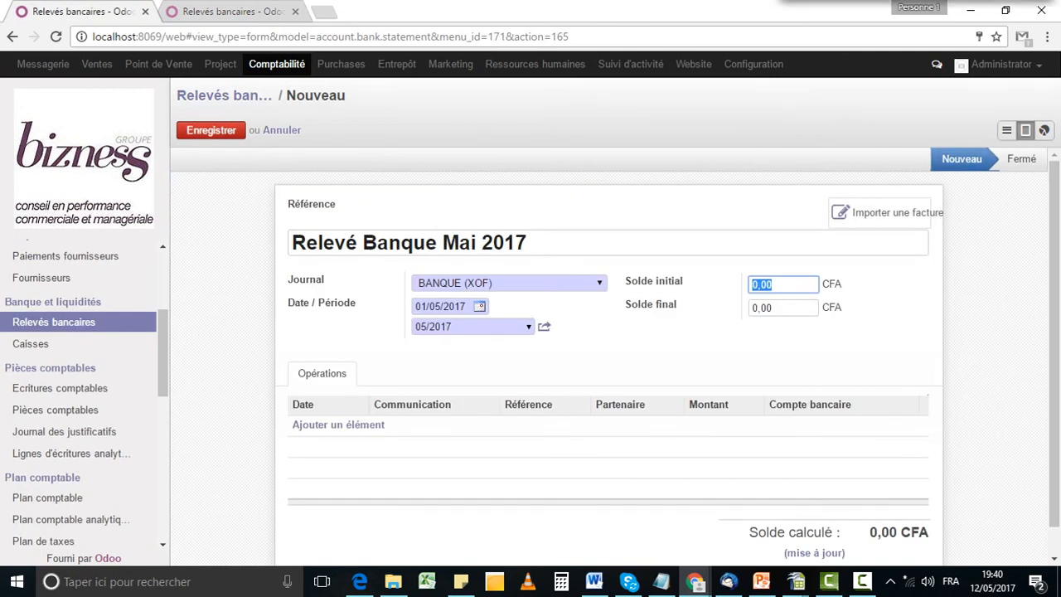
pyautogui.write('718500')
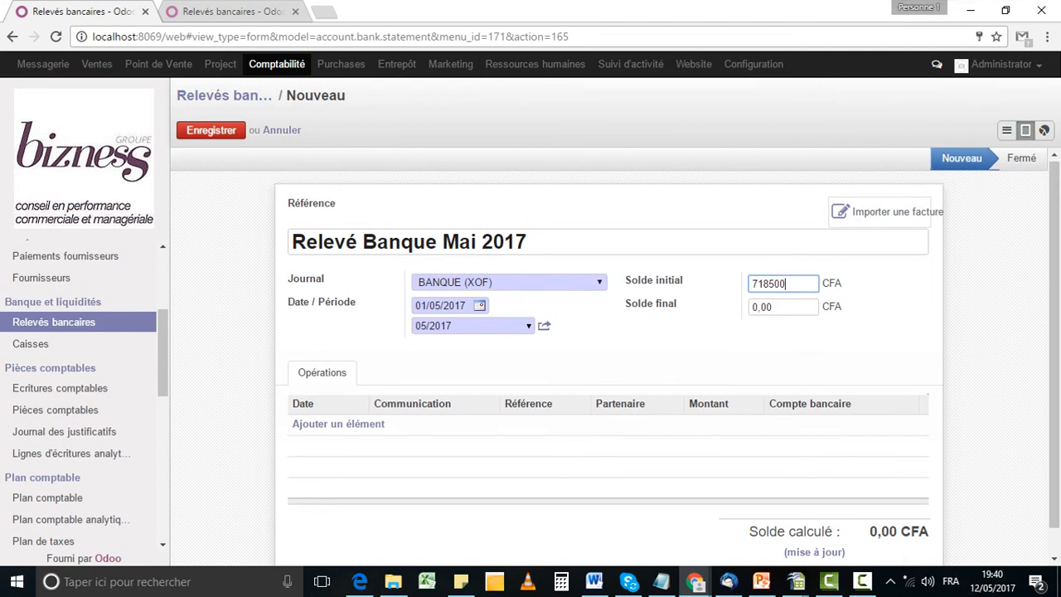
# Step: Add an operation line dated 01/05/2017 with the communication "Paiement Facture CIE"
pyautogui.scroll(-1, 615, 352)
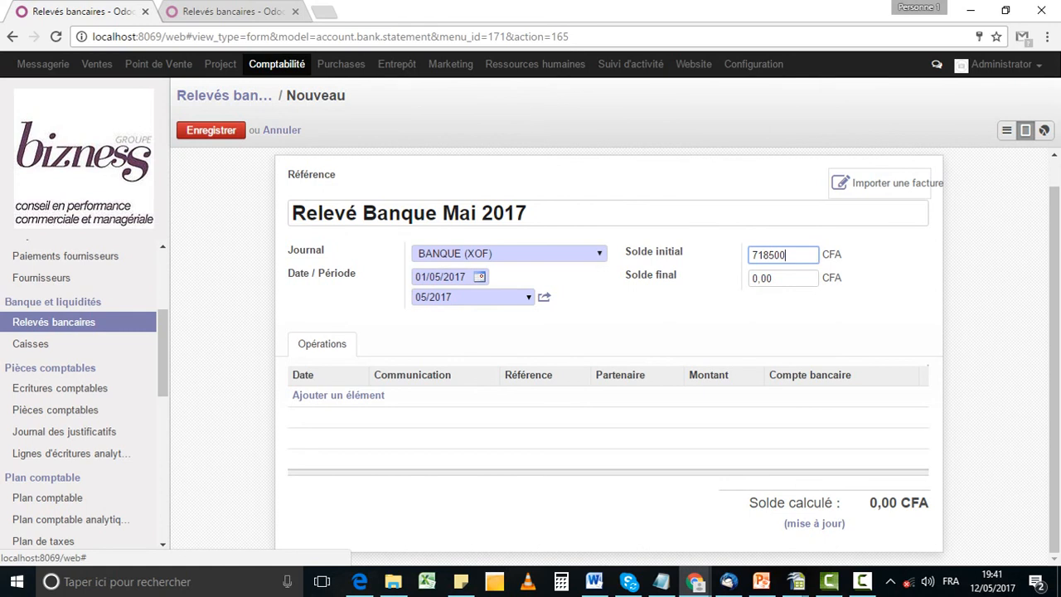
pyautogui.click(338, 395)
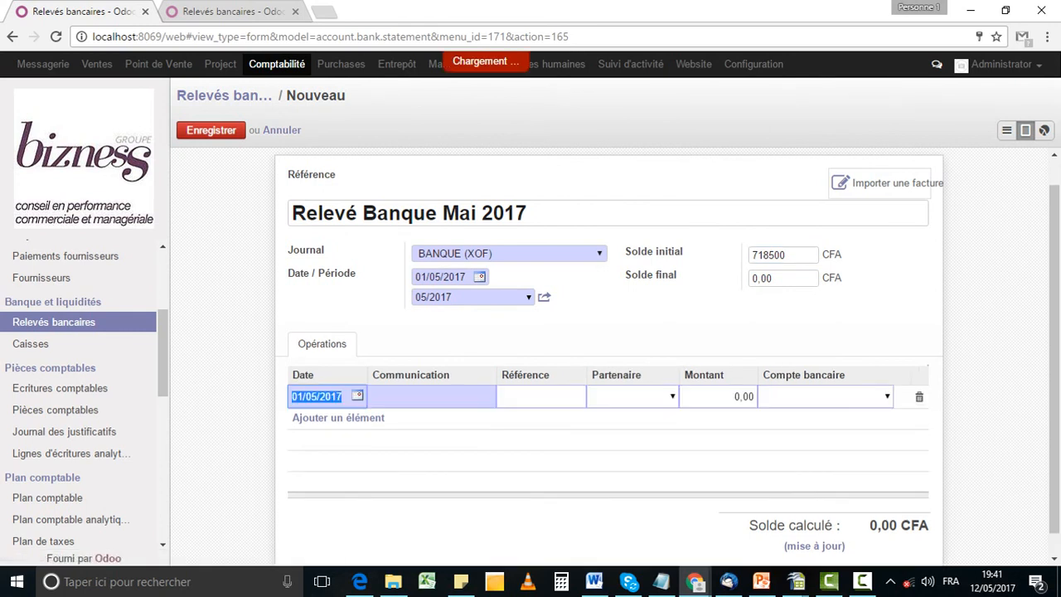
pyautogui.click(357, 396)
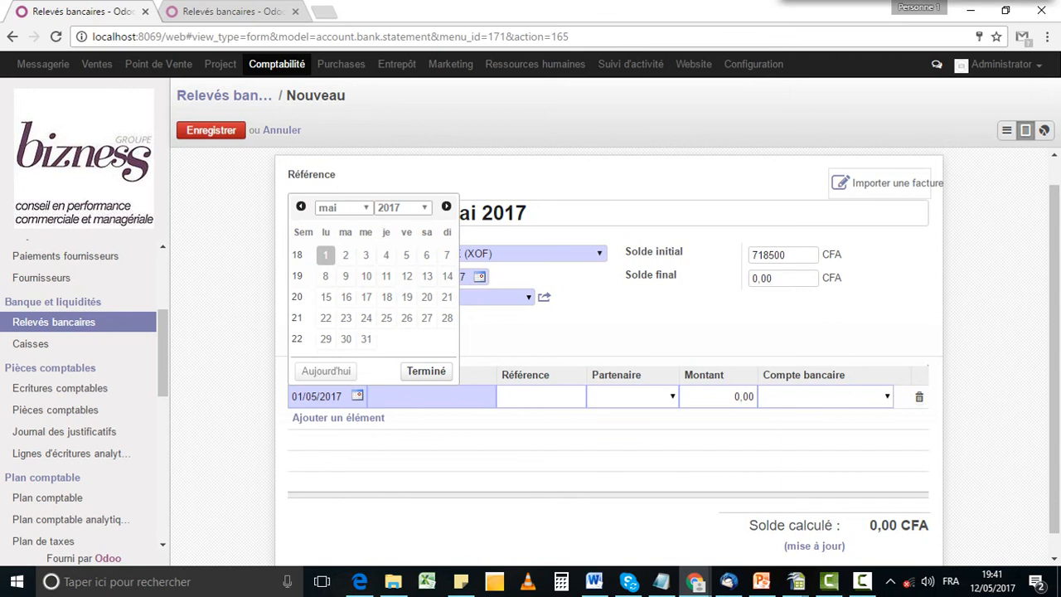
pyautogui.click(325, 255)
pyautogui.press('Tab')
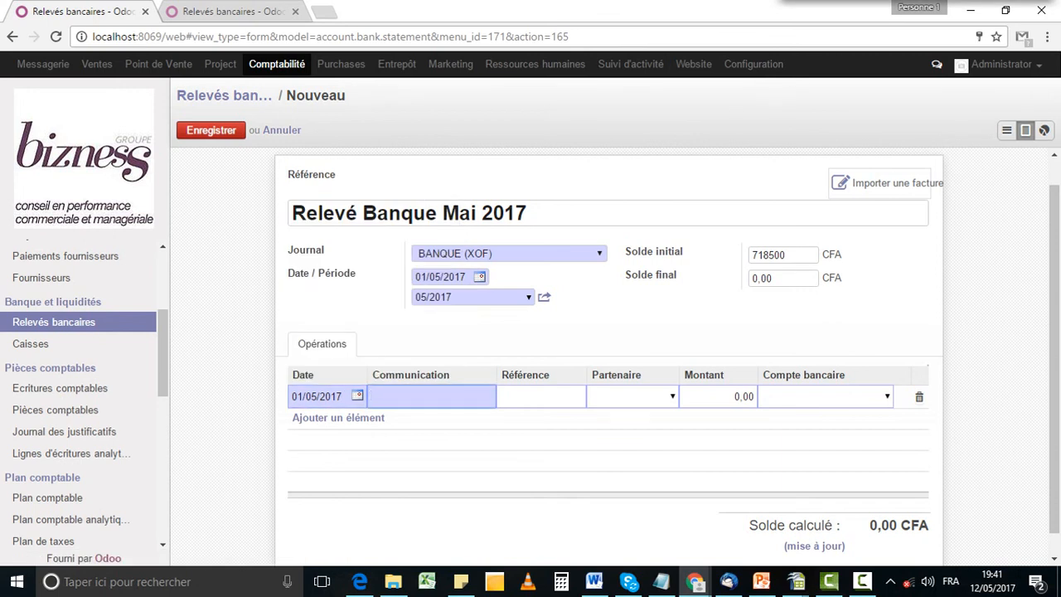
pyautogui.write('Enc')
pyautogui.press('BackSpace')
pyautogui.press('BackSpace')
pyautogui.press('BackSpace')
pyautogui.write('Paiement F')
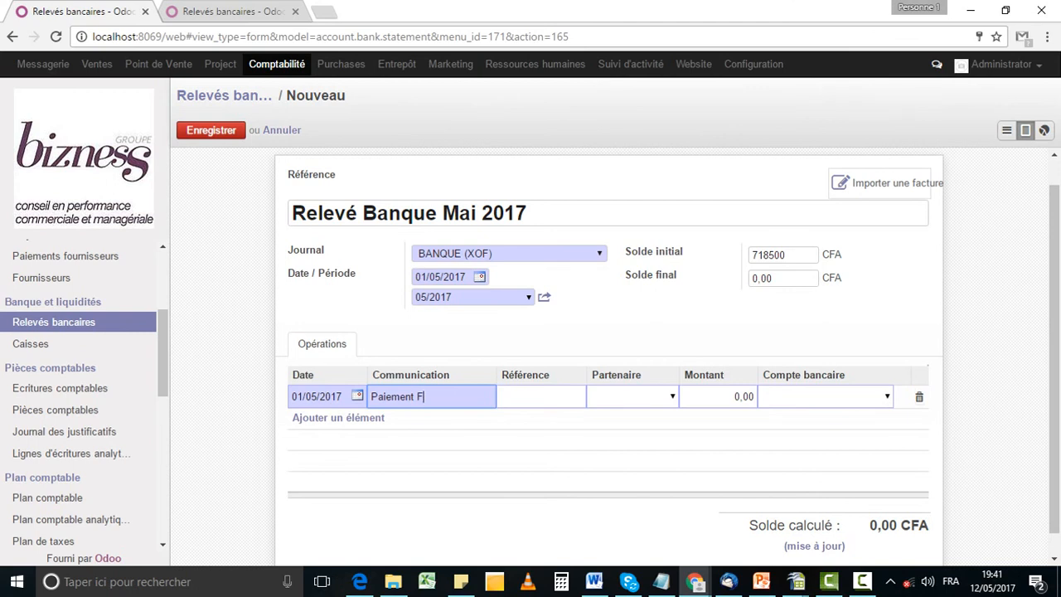
pyautogui.write('acture CIE')
pyautogui.press('Tab')
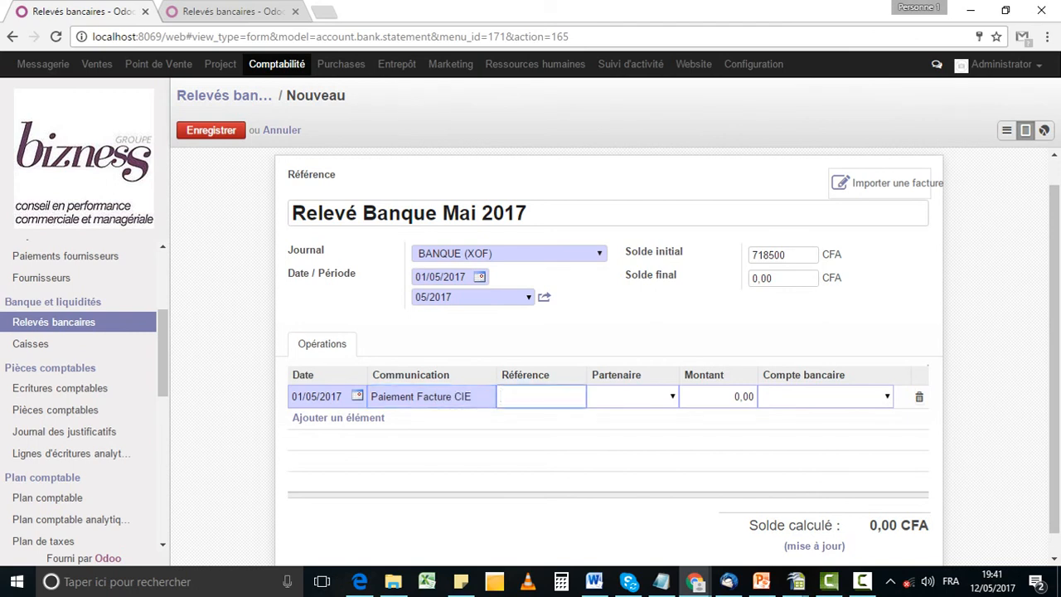
# Step: Enter "N°xxxxx" as the reference of the CIE invoice payment line
pyautogui.write('Chèque')
pyautogui.press('BackSpace')
pyautogui.press('BackSpace')
pyautogui.press('BackSpace')
pyautogui.press('BackSpace')
pyautogui.press('BackSpace')
pyautogui.press('BackSpace')
pyautogui.write('N')
pyautogui.write(')')
pyautogui.press('BackSpace')
pyautogui.write('°')
pyautogui.write('125487')
pyautogui.press('BackSpace')
pyautogui.press('BackSpace')
pyautogui.press('BackSpace')
pyautogui.press('BackSpace')
pyautogui.press('BackSpace')
pyautogui.press('BackSpace')
pyautogui.write('xxxxx')
pyautogui.press('Tab')
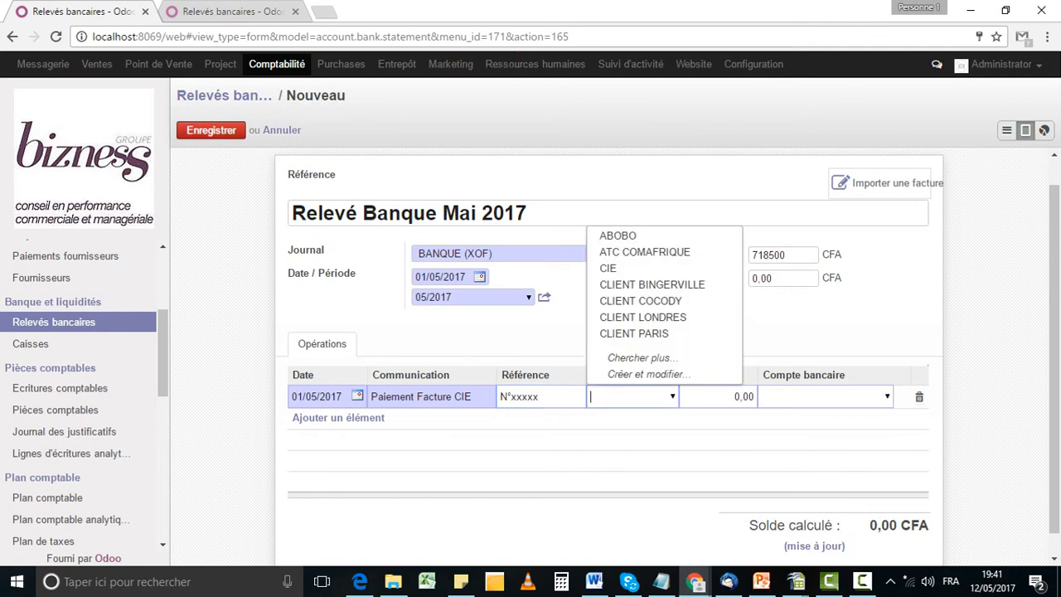
# Step: Choose CIE as the payment line's partner and set its amount to -250000
pyautogui.press('Down')
pyautogui.press('Down')
pyautogui.press('Down')
pyautogui.press('Return')
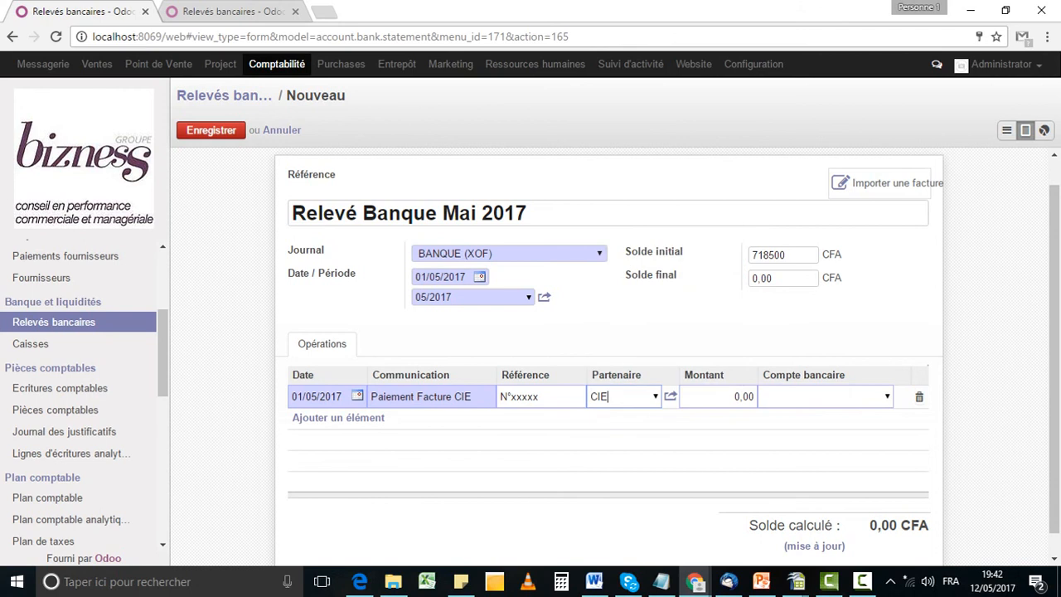
pyautogui.press('Tab')
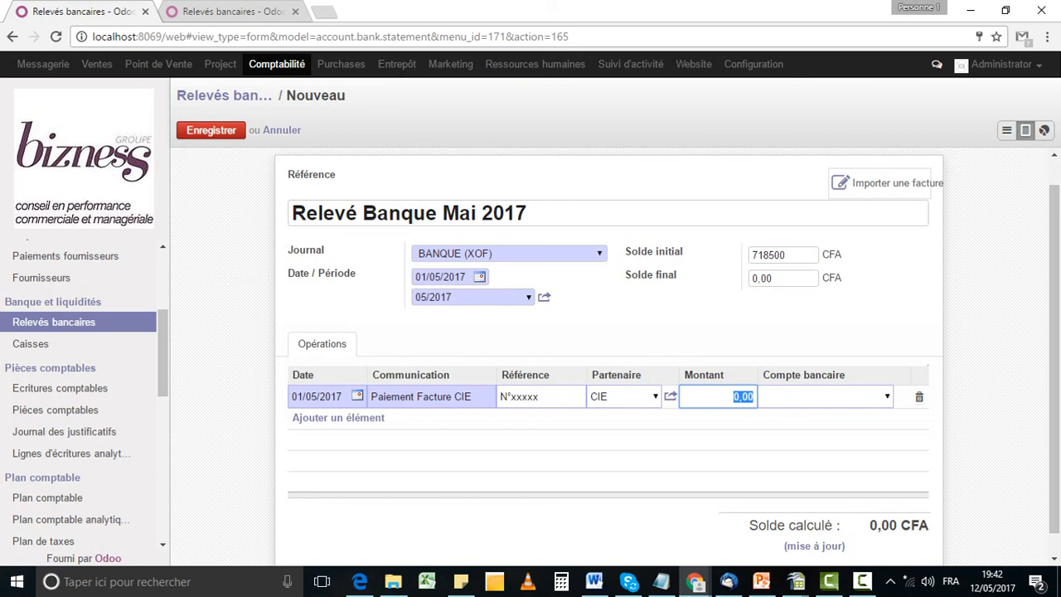
pyautogui.write('-')
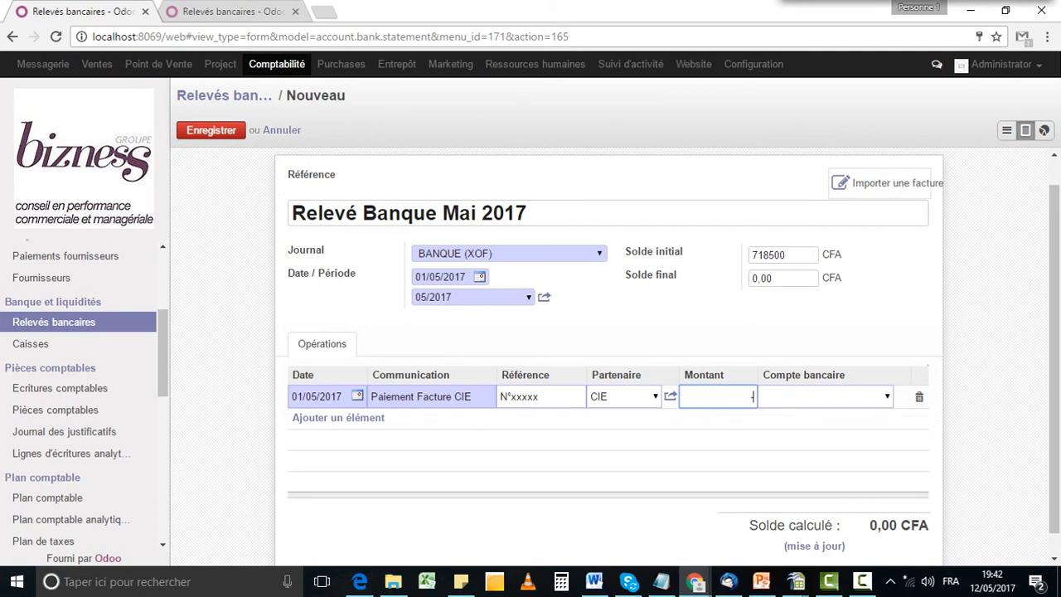
pyautogui.write('250000')
pyautogui.press('Tab')
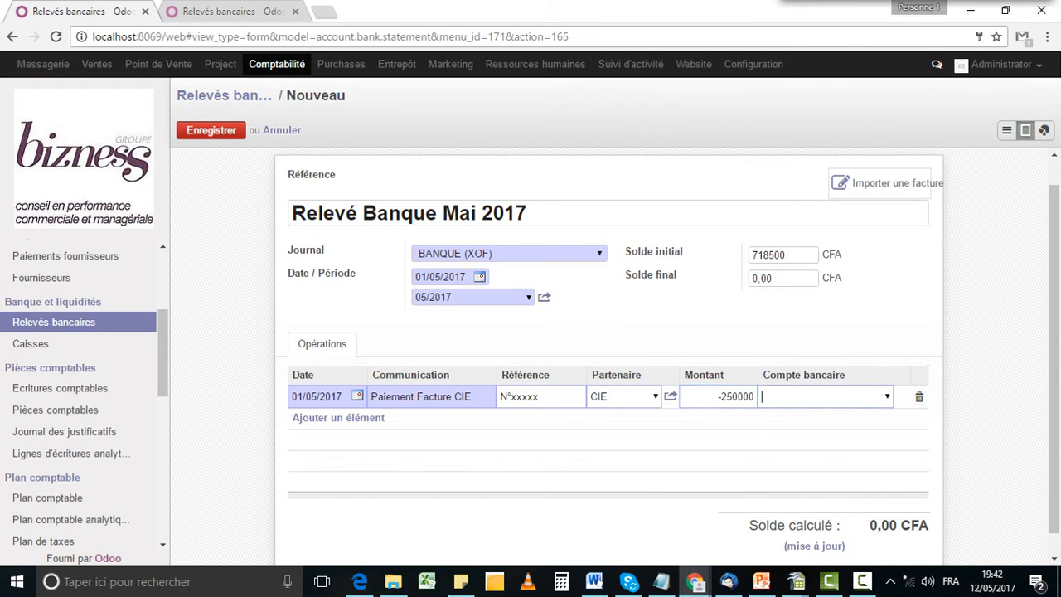
pyautogui.press('Down')
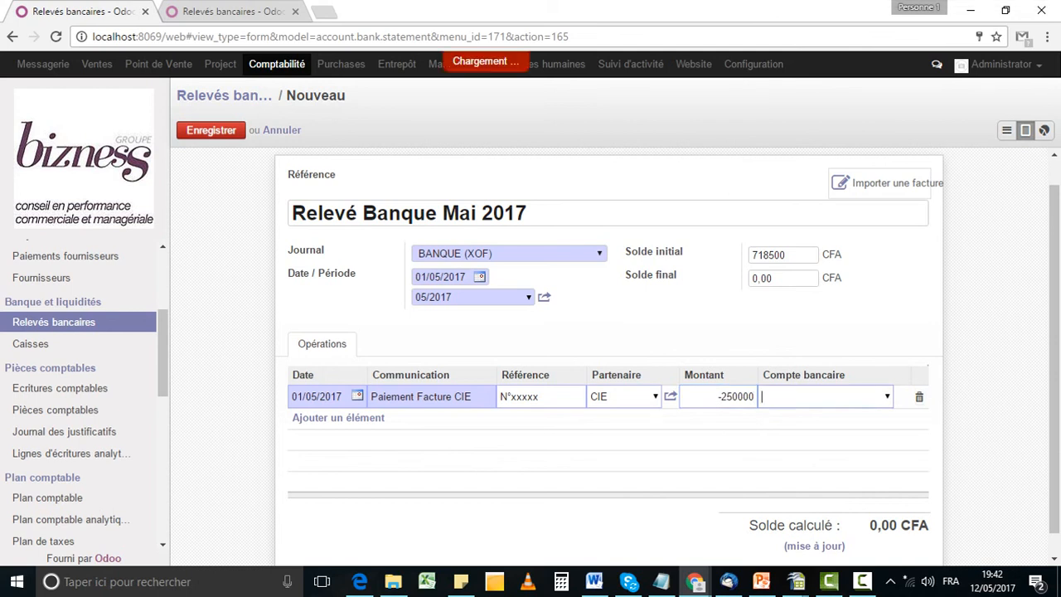
pyautogui.press('Down')
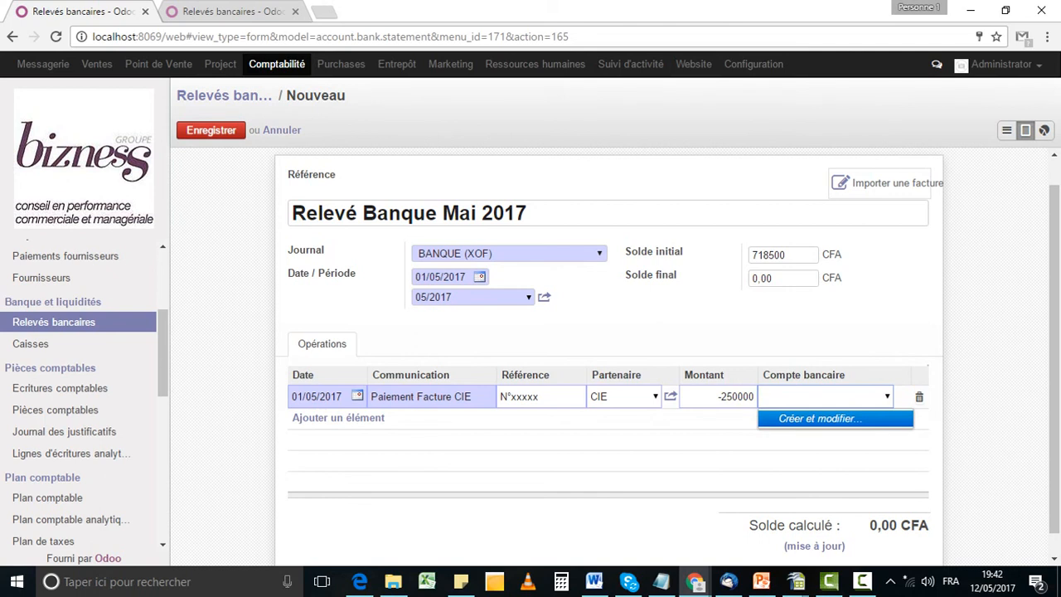
pyautogui.press('Up')
pyautogui.press('Escape')
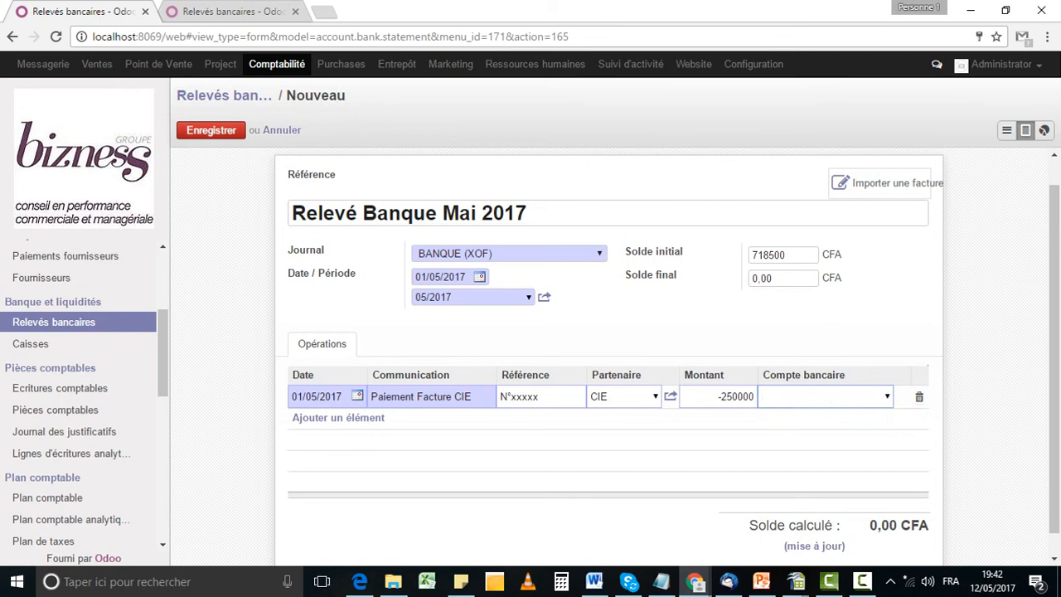
# Step: Add a second operation line, keeping the date 01/05/2017, with the communication "Paiement FACTURE EAU"
pyautogui.click(338, 417)
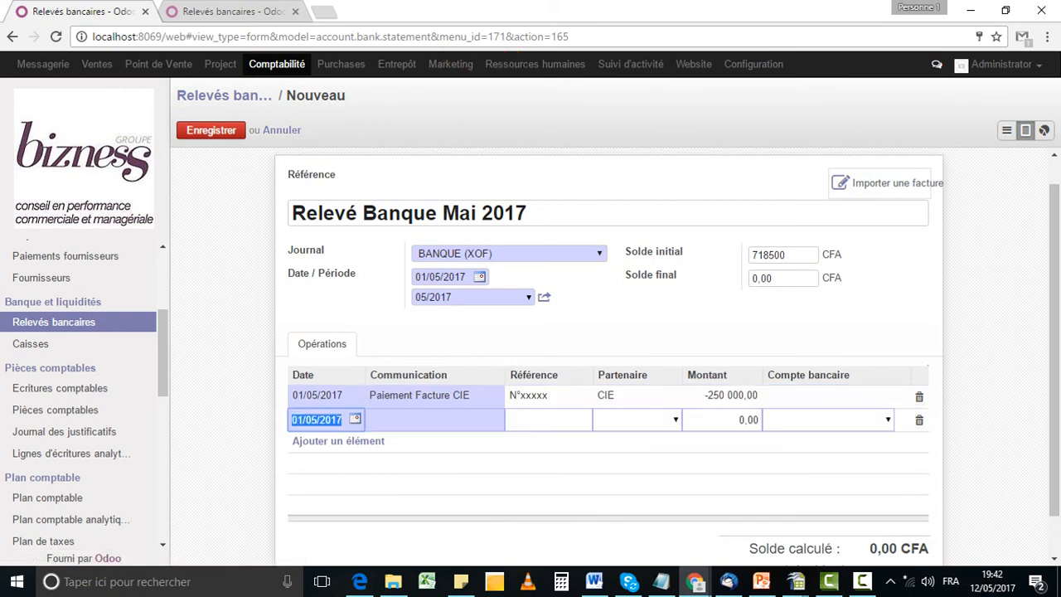
pyautogui.press('Tab')
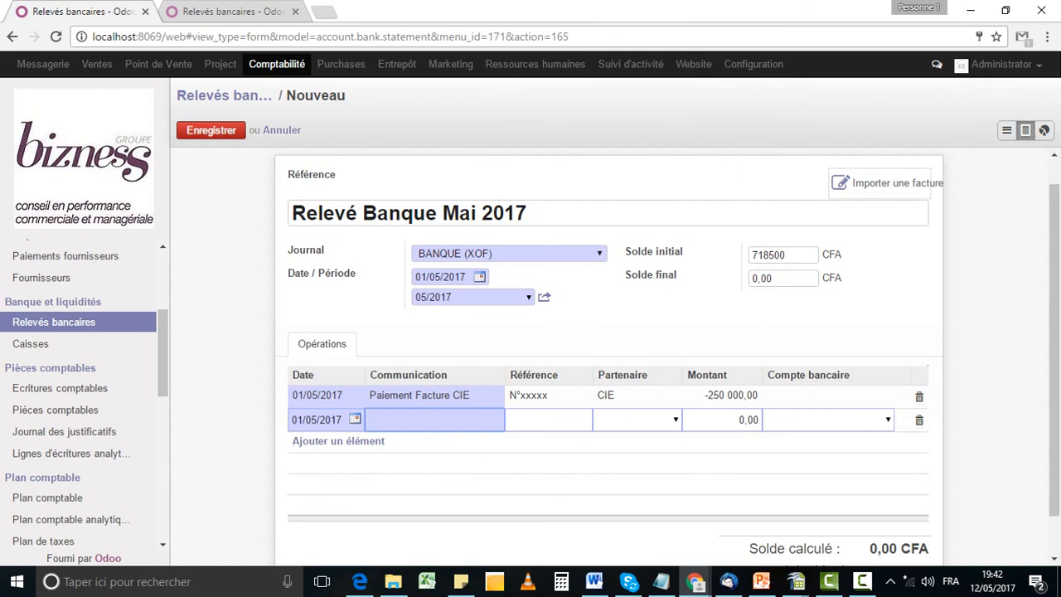
pyautogui.write('Pl')
pyautogui.write('a')
pyautogui.write('iement')
pyautogui.write(' SOC')
pyautogui.press('BackSpace')
pyautogui.press('BackSpace')
pyautogui.press('BackSpace')
pyautogui.write('FACTURE EAU')
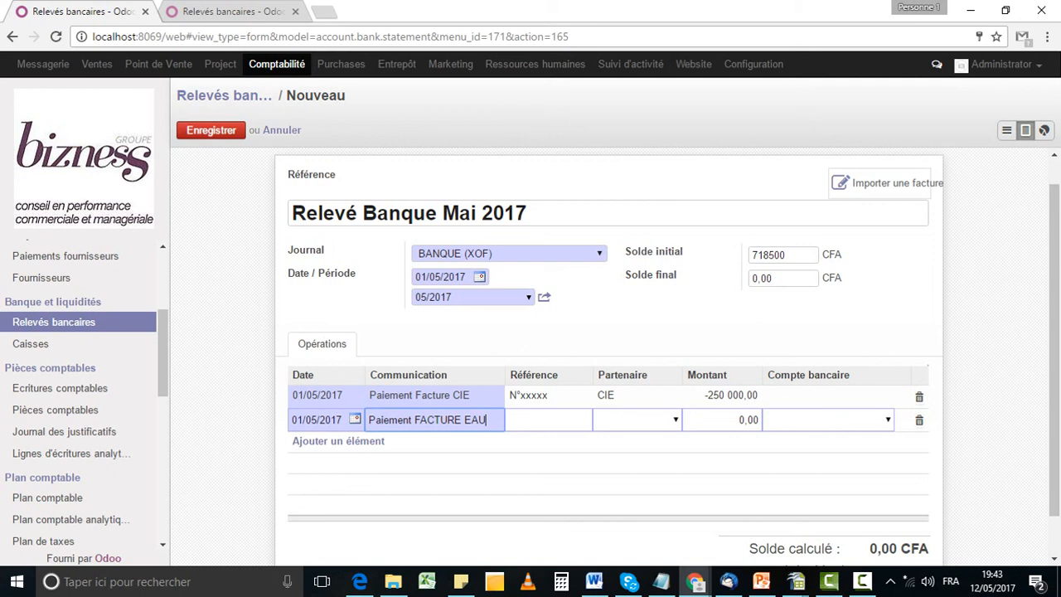
# Step: Enter "N°XXXX" as the reference of the "Paiement FACTURE EAU" line
pyautogui.press('Tab')
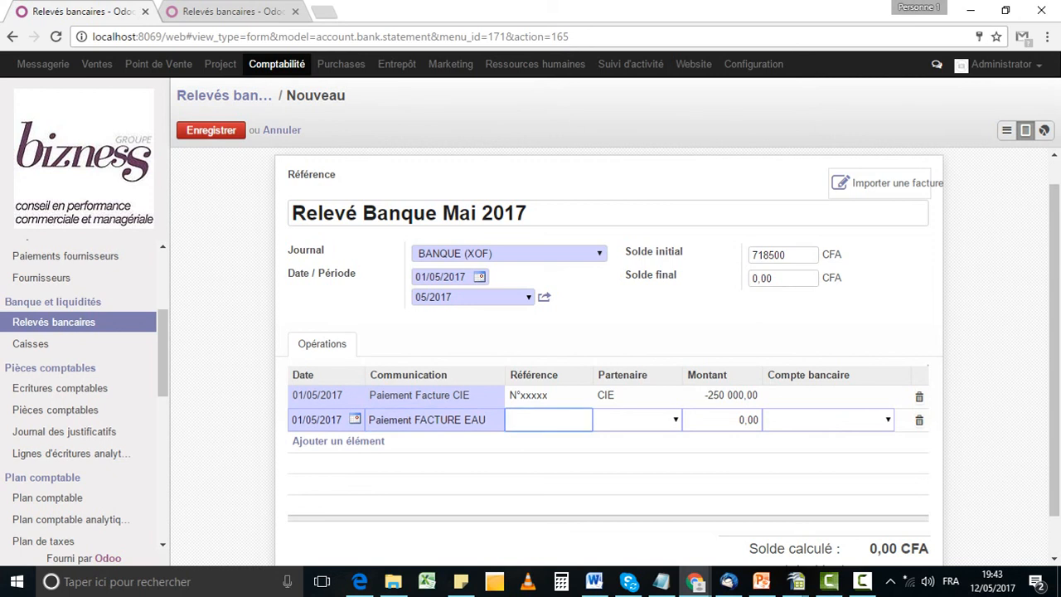
pyautogui.write('n')
pyautogui.press('BackSpace')
pyautogui.write('N°XXXX')
pyautogui.press('capslock')
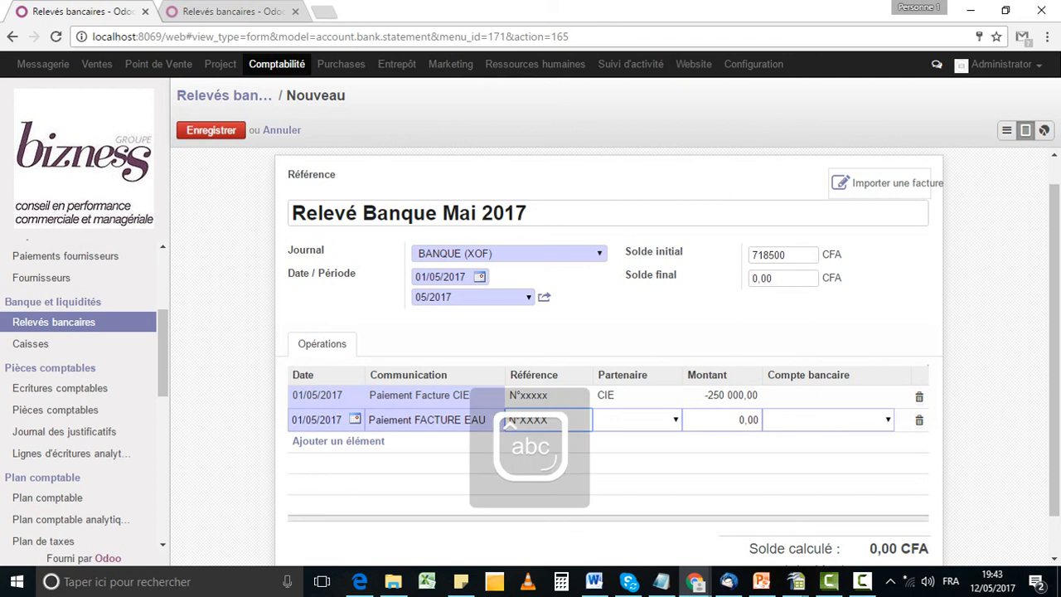
# Step: Choose SODECI as the water invoice line's partner and set its amount to -23500
pyautogui.press('Tab')
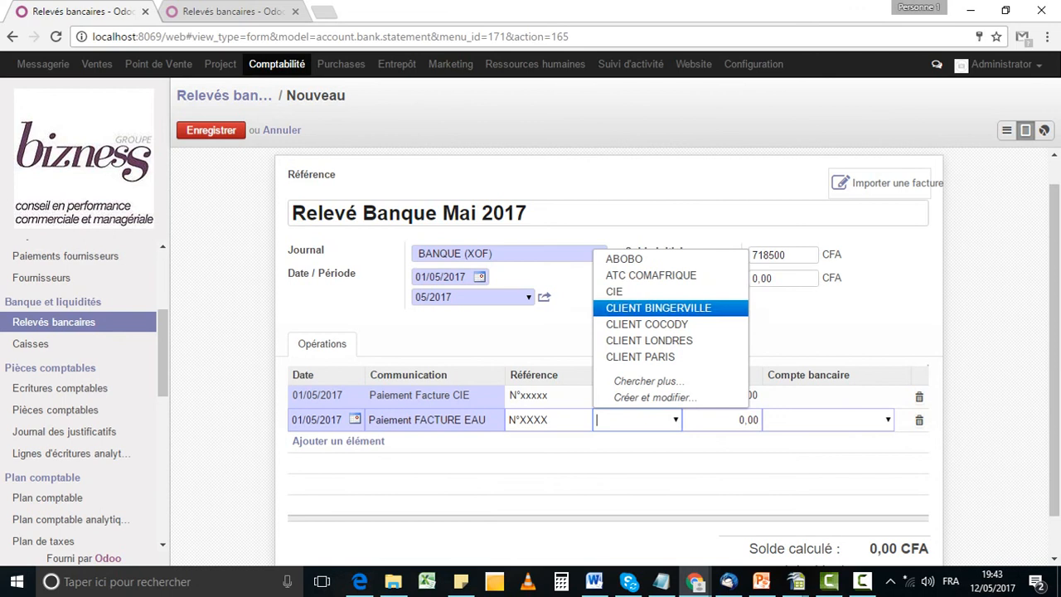
pyautogui.write('so')
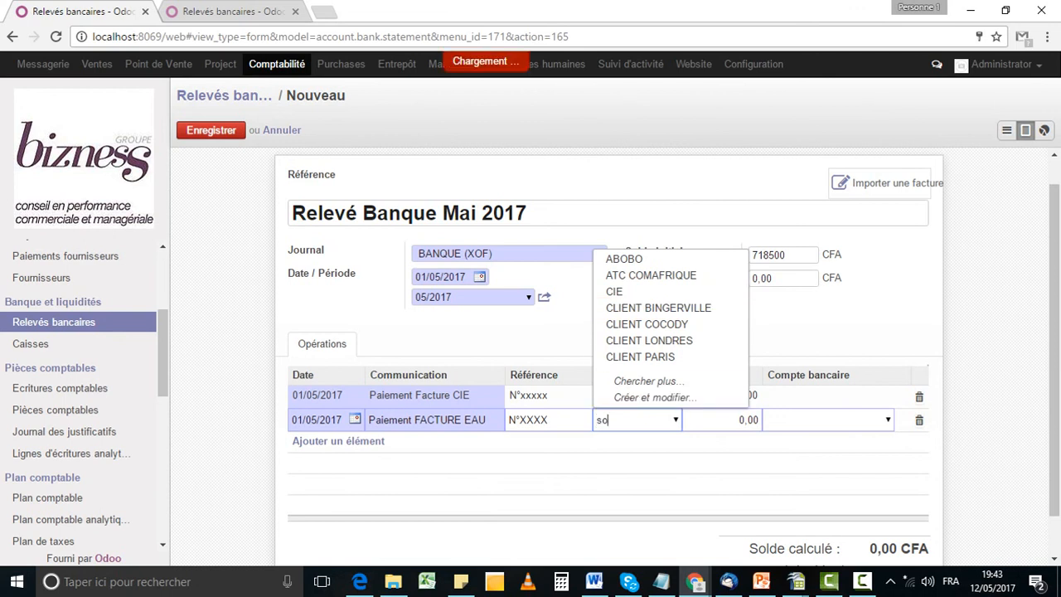
pyautogui.press('Down')
pyautogui.press('Down')
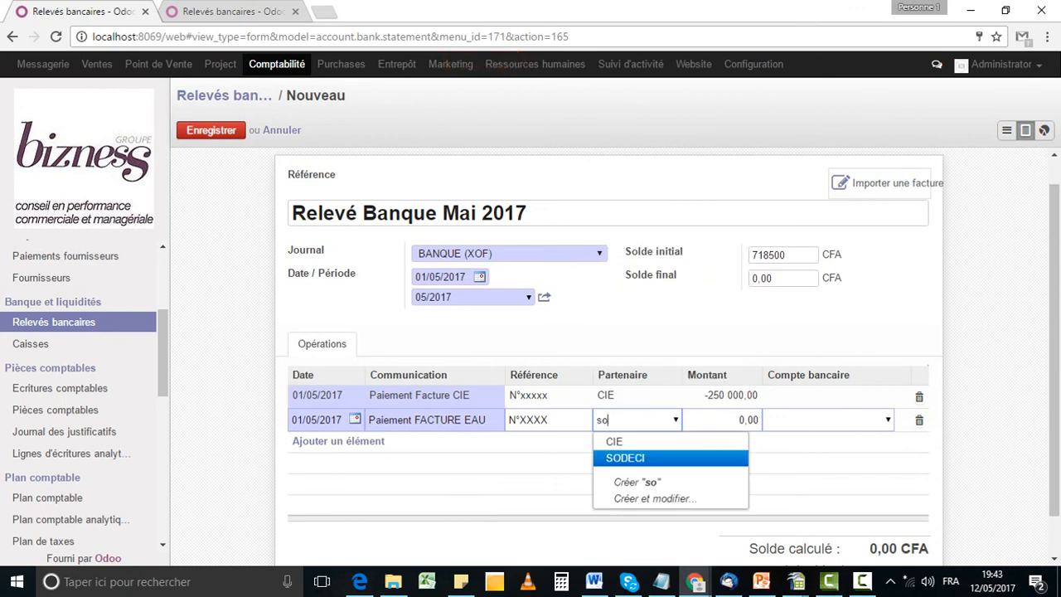
pyautogui.press('Return')
pyautogui.press('Tab')
pyautogui.write('-2')
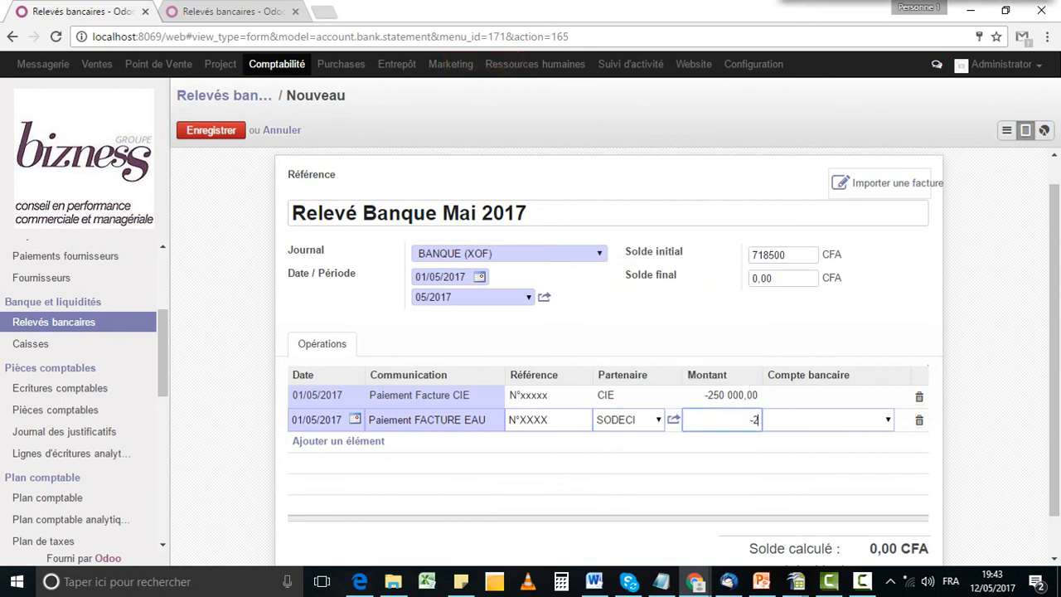
pyautogui.write('3500')
pyautogui.press('Tab')
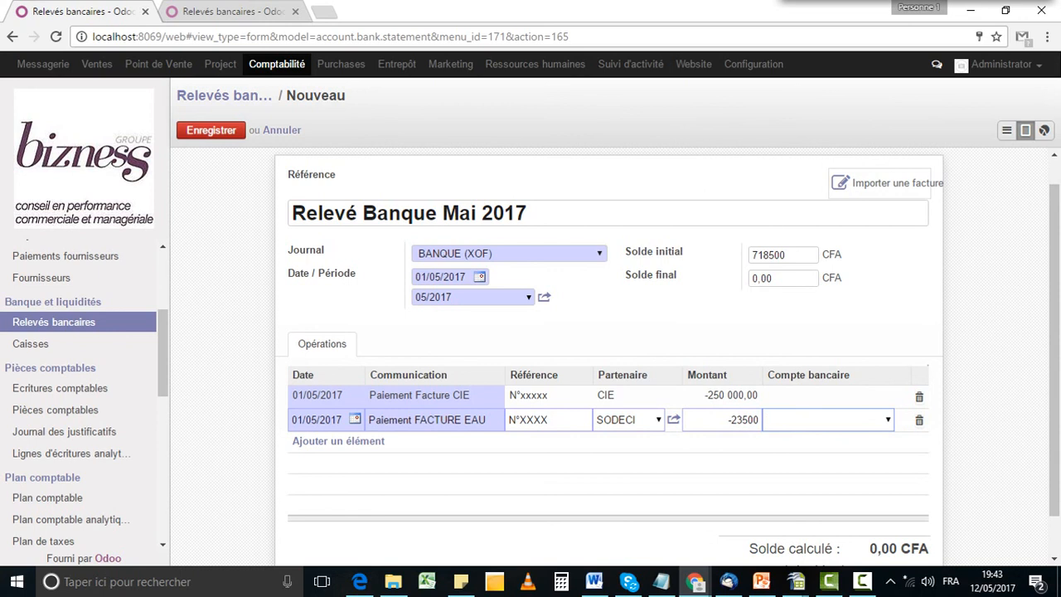
# Step: Import the invoice entries SAJ/2017/0010, SAJ/2017/0011, EXJ/2017/0010 and EXJ/2017/0009 into the statement as operation lines
pyautogui.scroll(-1, 688, 435)
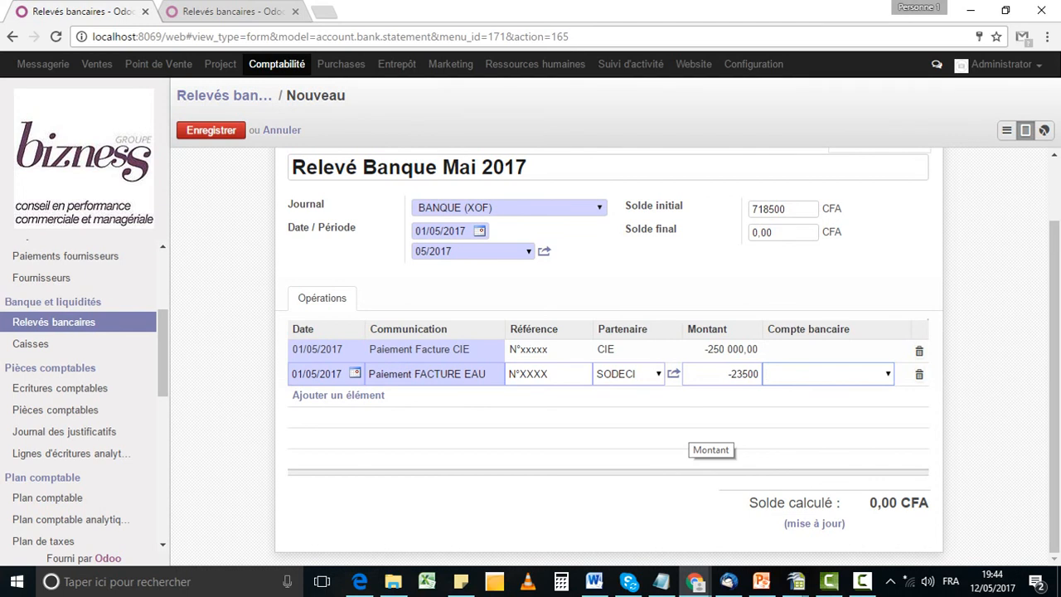
pyautogui.scroll(1, 615, 357)
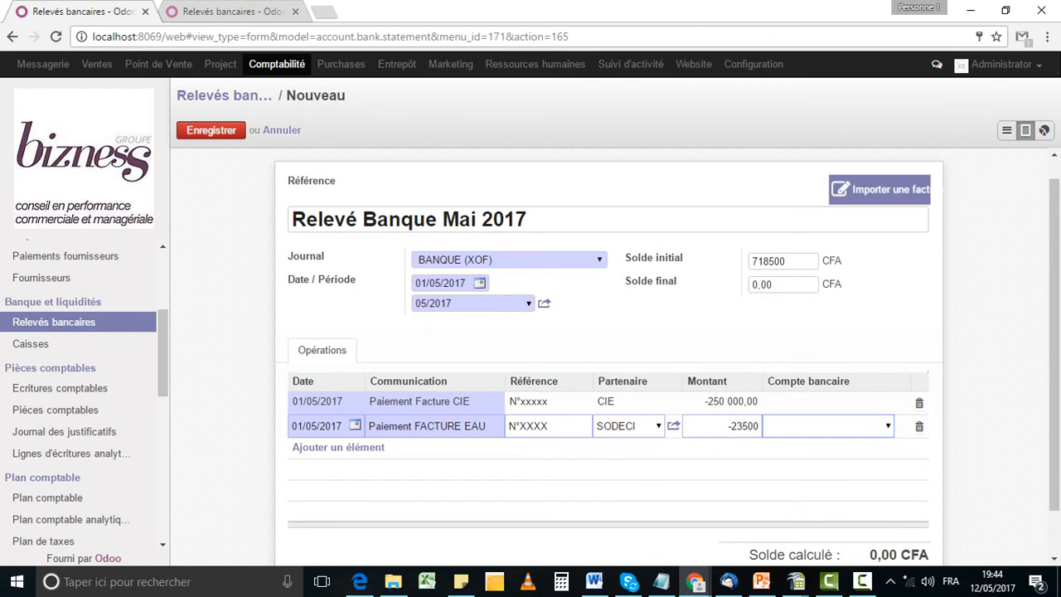
pyautogui.click(870, 189)
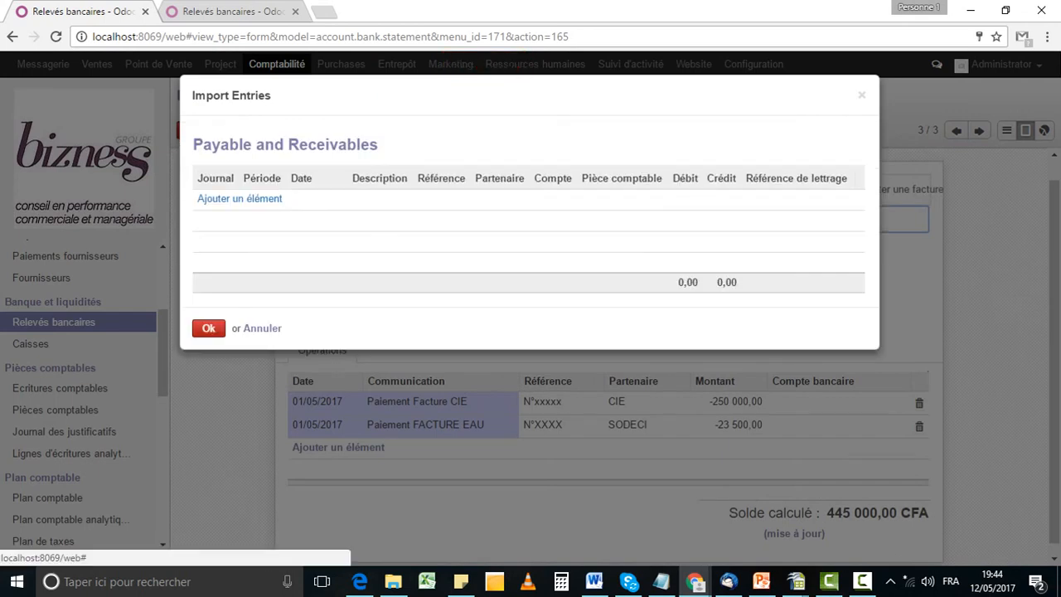
pyautogui.click(239, 199)
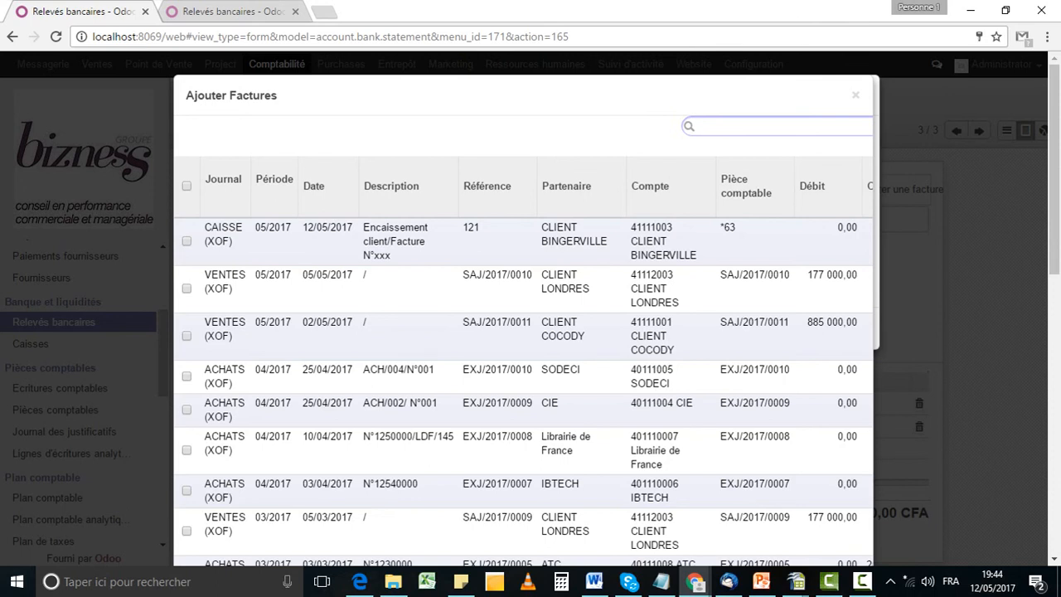
pyautogui.scroll(-2, 523, 331)
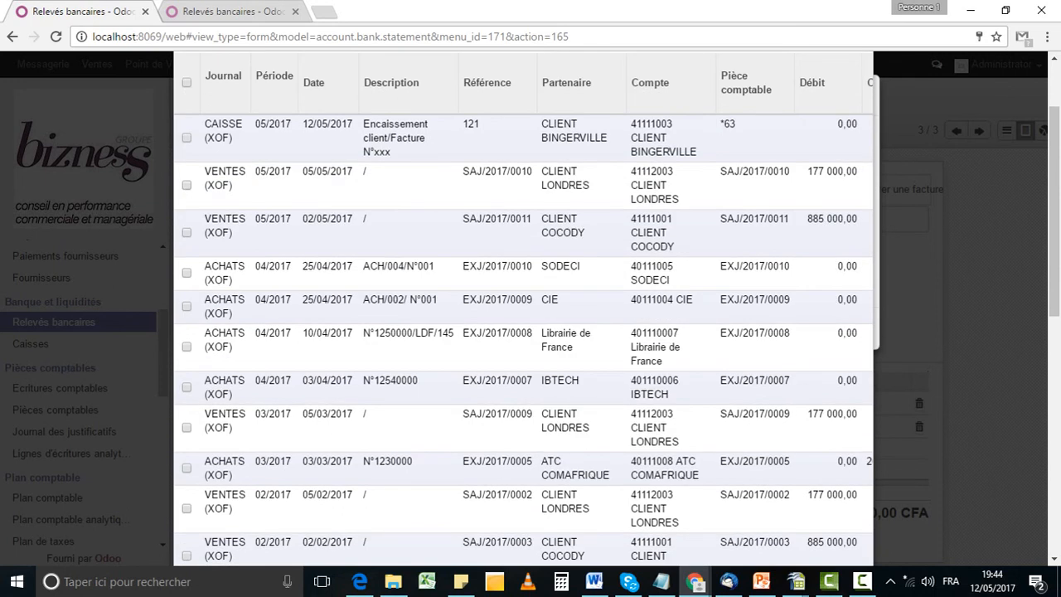
pyautogui.click(187, 184)
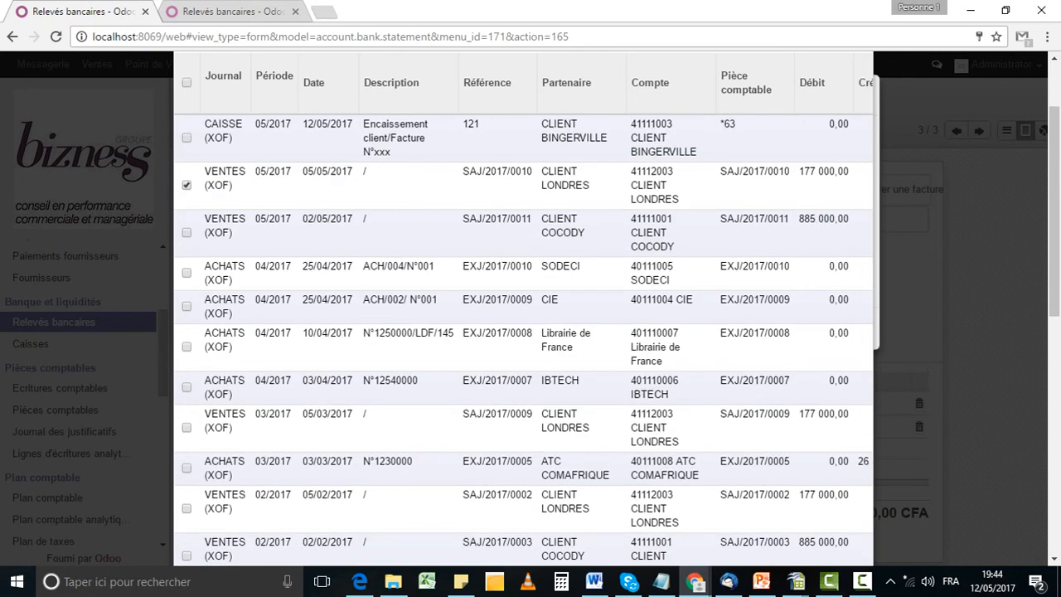
pyautogui.click(187, 233)
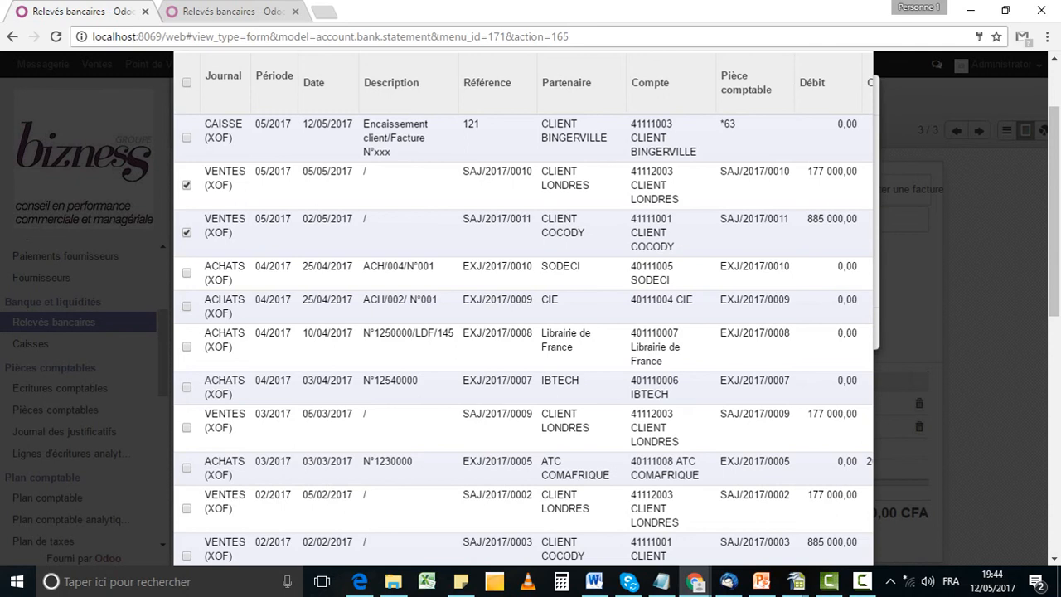
pyautogui.click(187, 273)
pyautogui.click(186, 306)
pyautogui.scroll(-10, 524, 307)
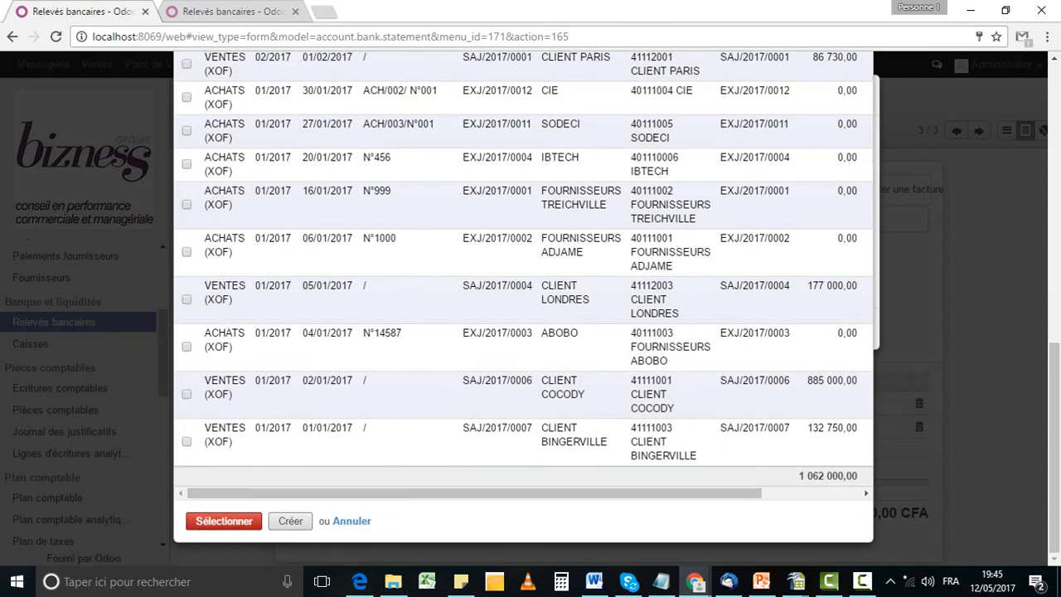
pyautogui.click(224, 520)
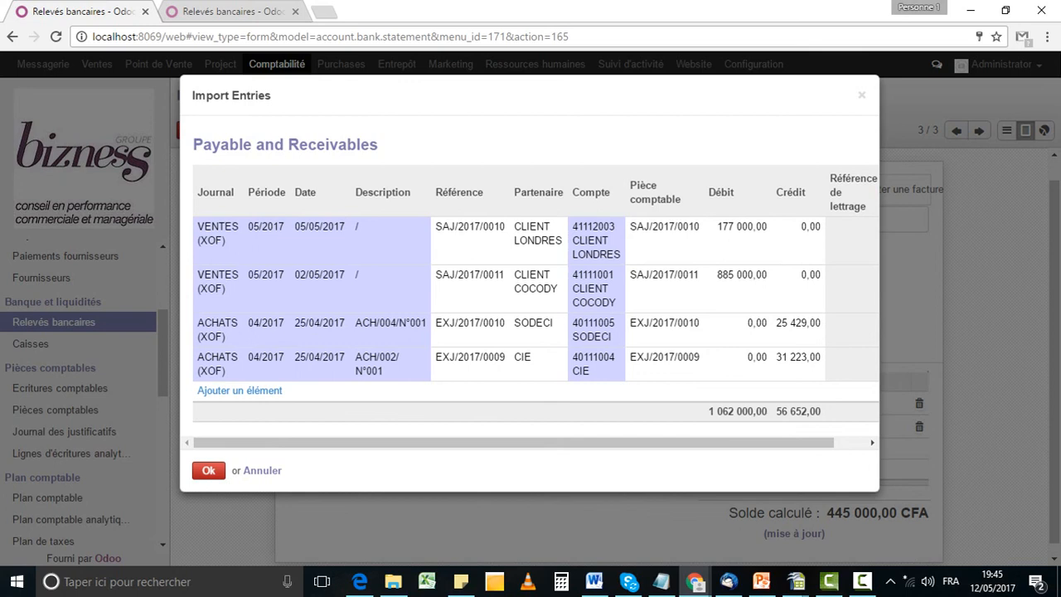
pyautogui.click(208, 470)
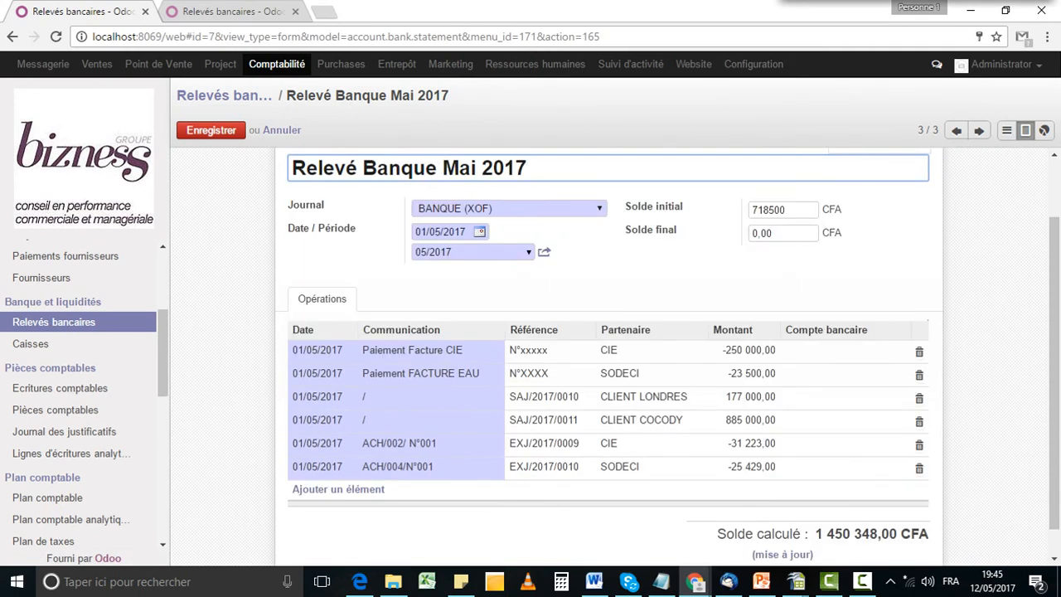
# Step: Set the communication of the CLIENT LONDRES line to "Encaissement Facture/mai"
pyautogui.click(397, 396)
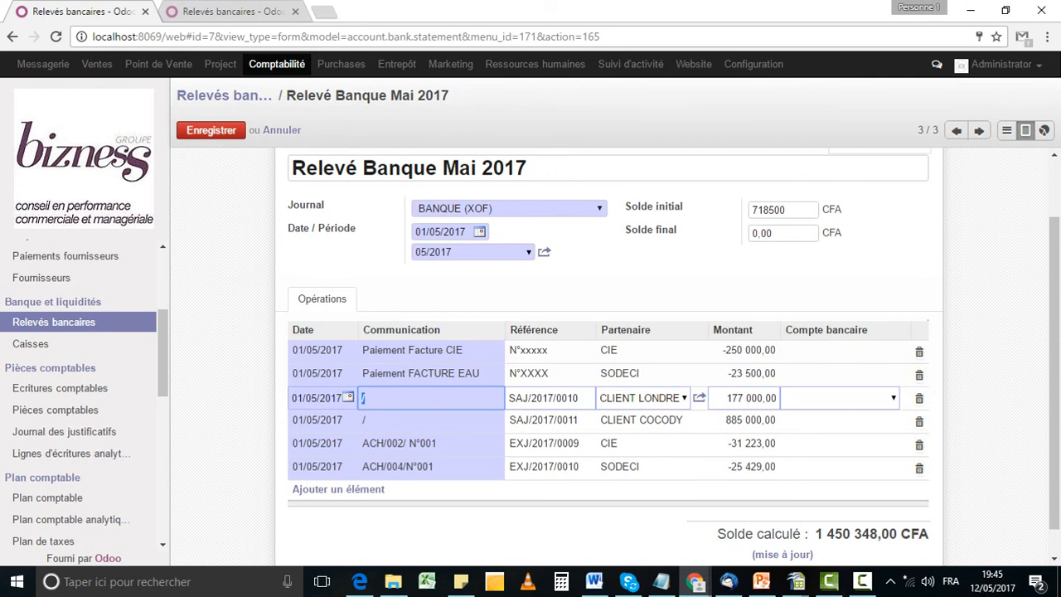
pyautogui.write('Encaise')
pyautogui.press('BackSpace')
pyautogui.press('BackSpace')
pyautogui.press('BackSpace')
pyautogui.write('issement Facture')
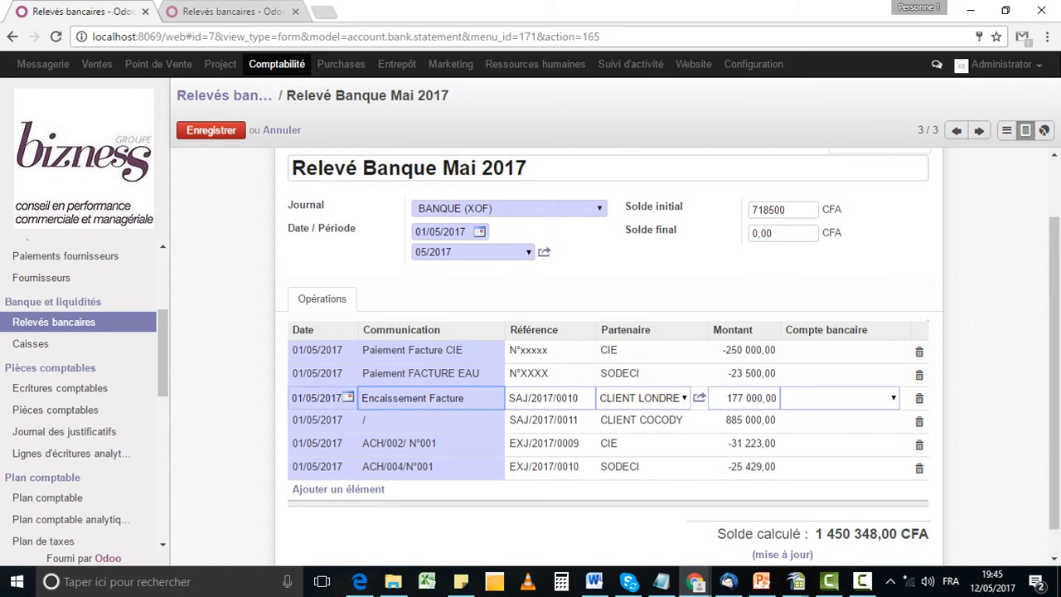
pyautogui.write('/mai')
pyautogui.press('Return')
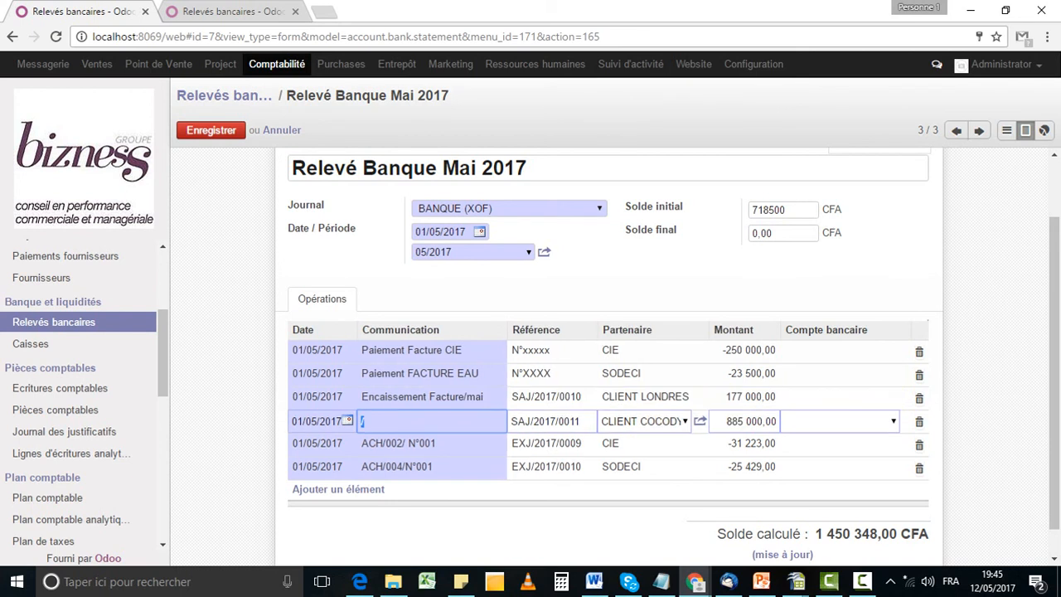
# Step: Set the CLIENT COCODY line's communication to "reglèement FActure /Mai" and update the statement's computed balance
pyautogui.write('regléement FActure')
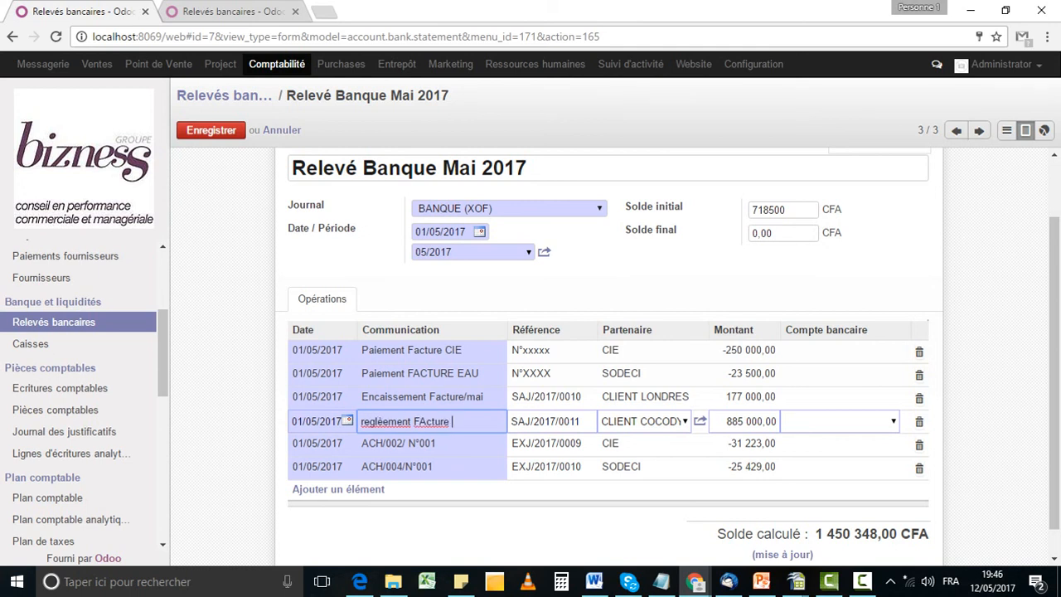
pyautogui.write(' /Mai')
pyautogui.scroll(-1, 642, 354)
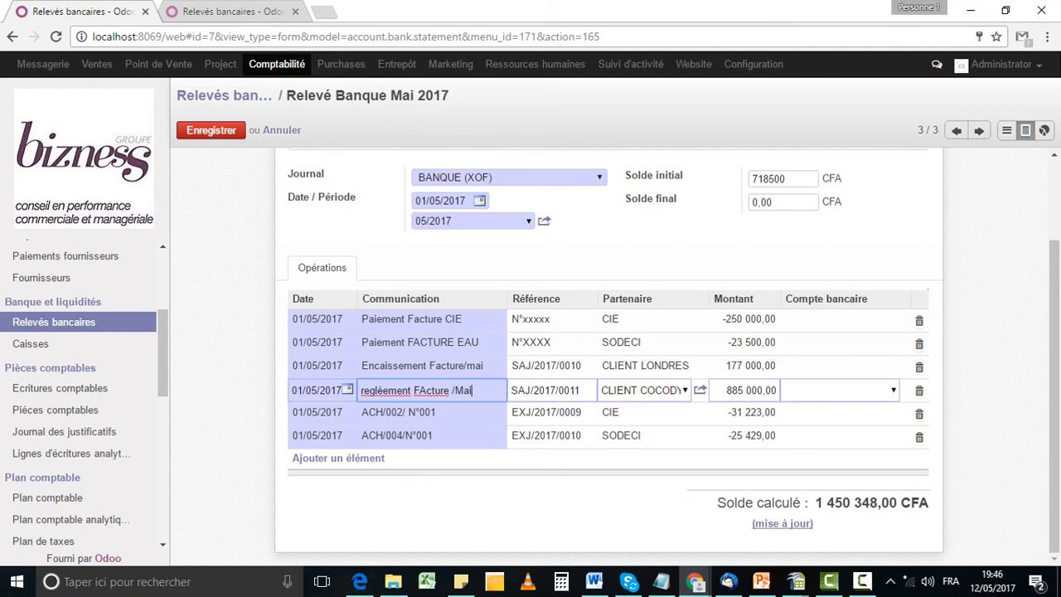
pyautogui.click(781, 522)
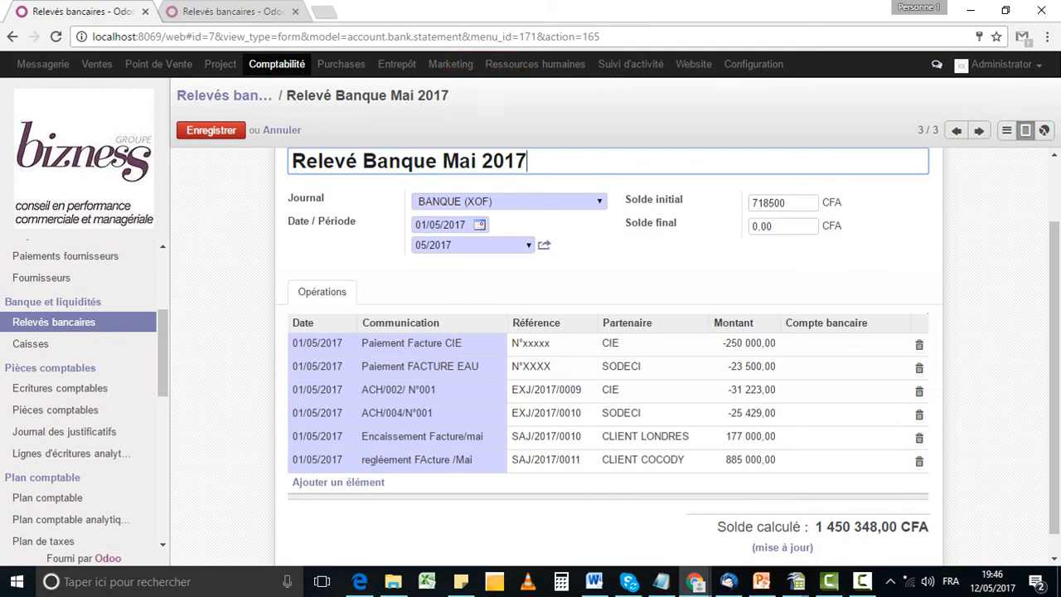
# Step: Copy the computed balance into the final balance as 1450348, without spaces, and save the statement
pyautogui.moveTo(814, 527); pyautogui.dragTo(877, 527)
pyautogui.hotkey('ctrl', 'c')
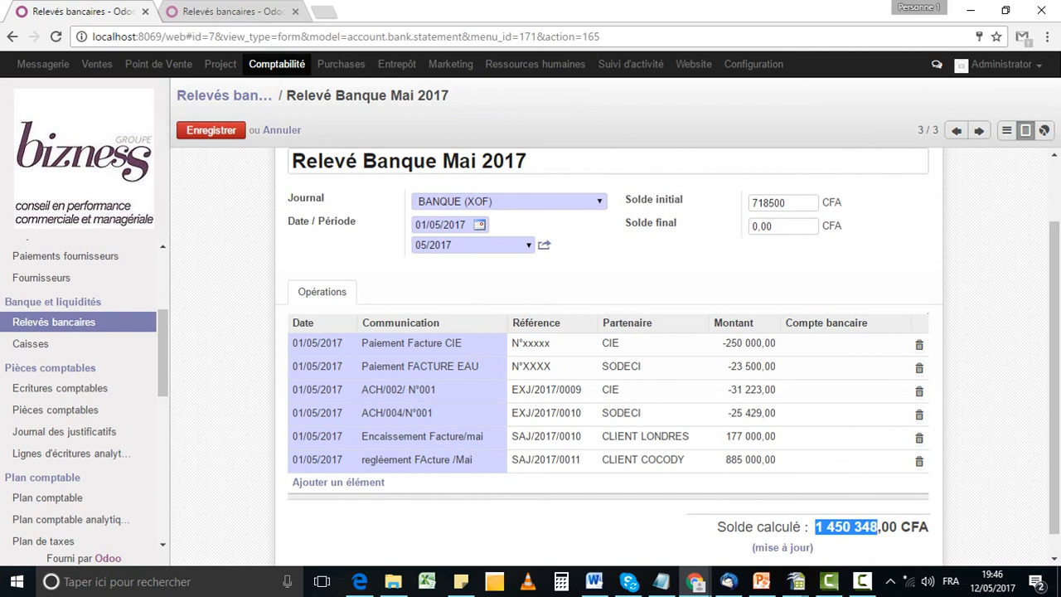
pyautogui.click(776, 226)
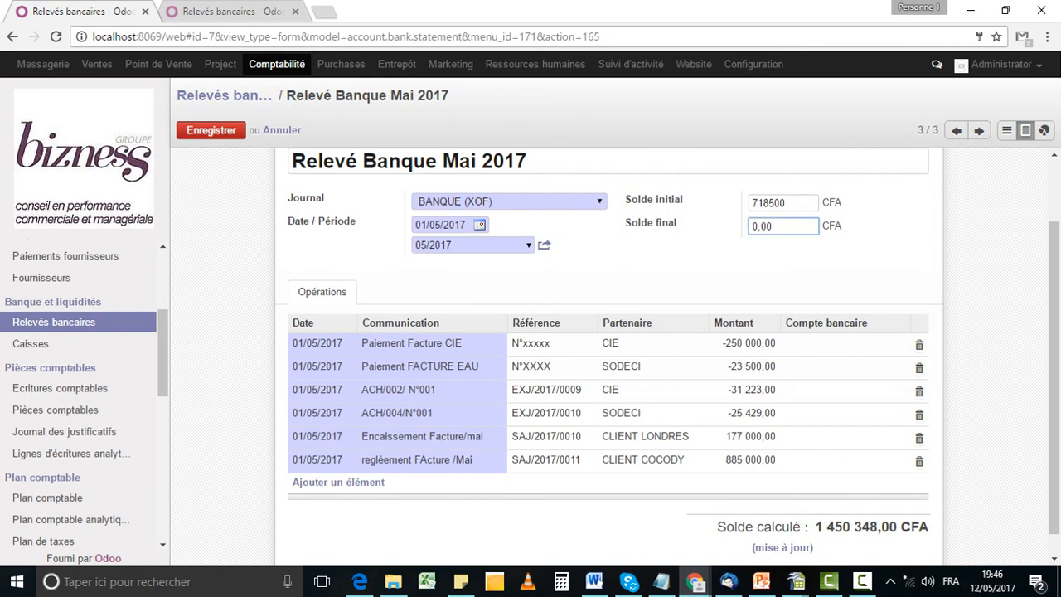
pyautogui.moveTo(774, 226); pyautogui.dragTo(749, 226)
pyautogui.hotkey('ctrl', 'v')
pyautogui.click(777, 226)
pyautogui.press('Right')
pyautogui.press('BackSpace')
pyautogui.click(760, 226)
pyautogui.press('BackSpace')
pyautogui.click(779, 263)
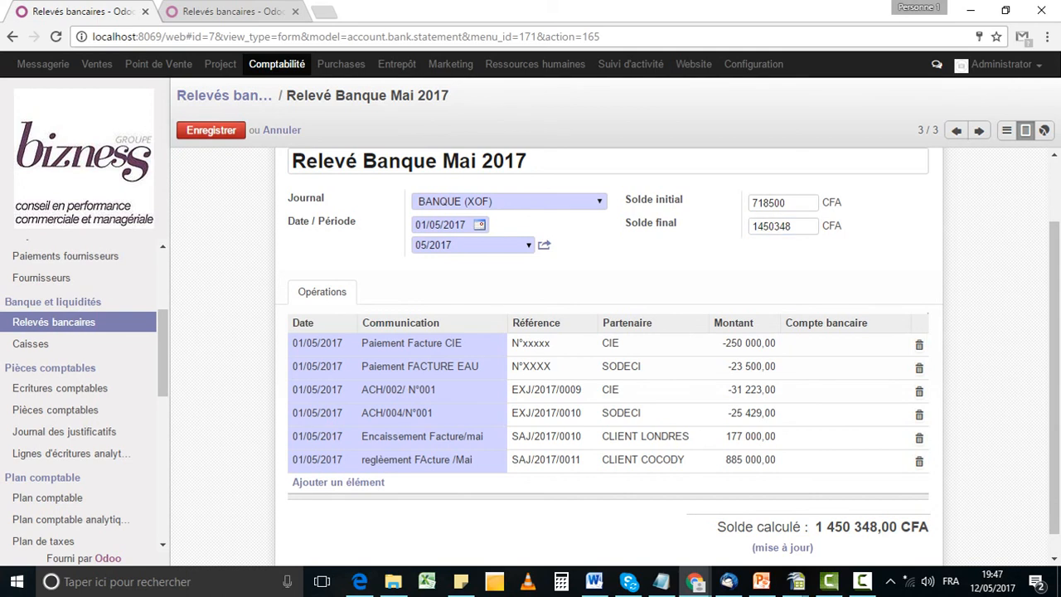
pyautogui.click(211, 131)
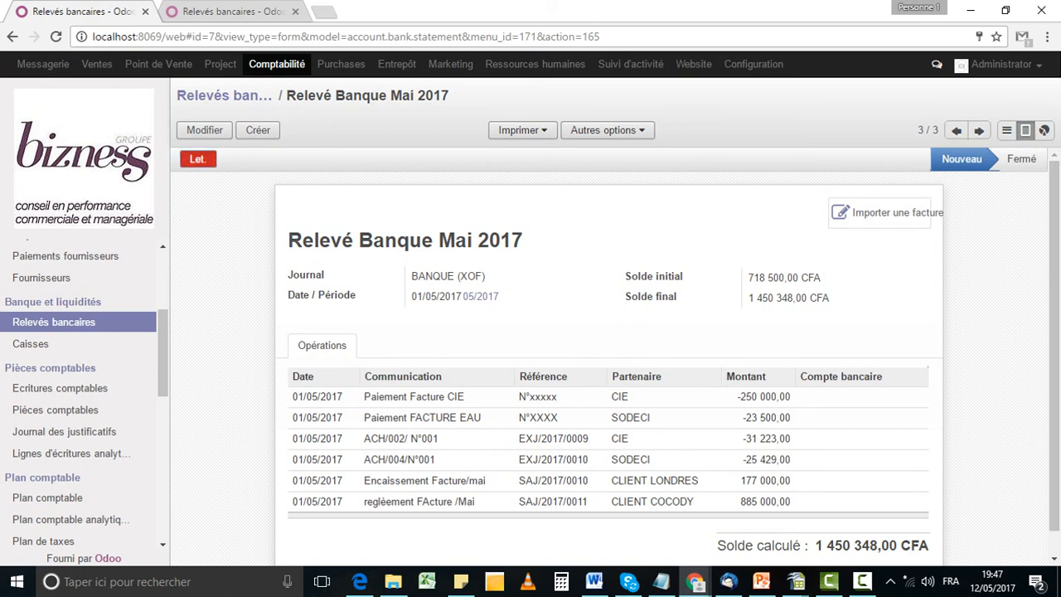
# Step: Start reconciling the statement and validate the "Paiement Facture CIE" line with its open balance assigned to account 40111004 CIE
pyautogui.click(198, 158)
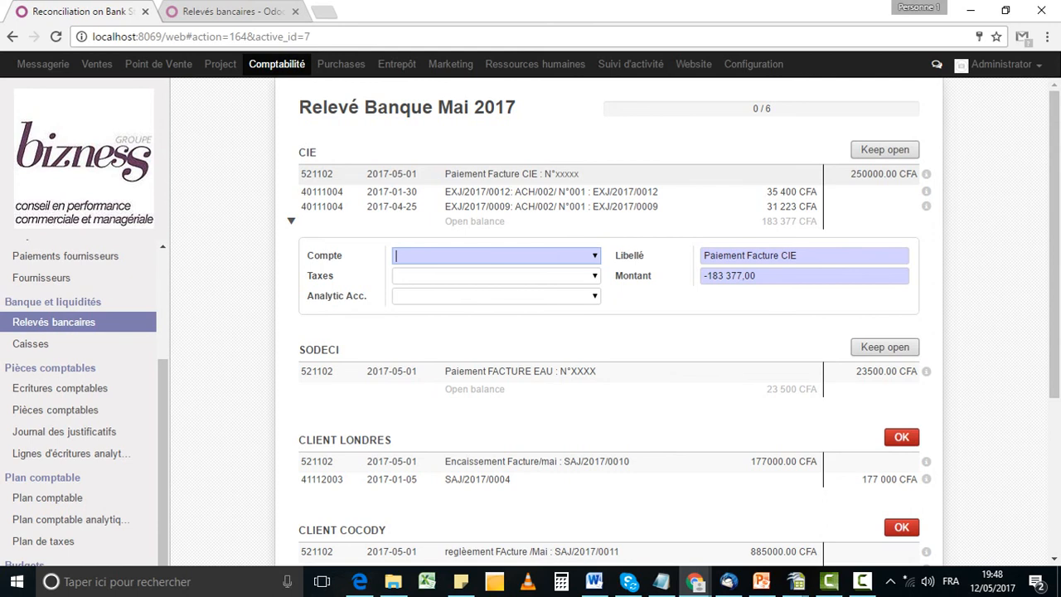
pyautogui.write('401')
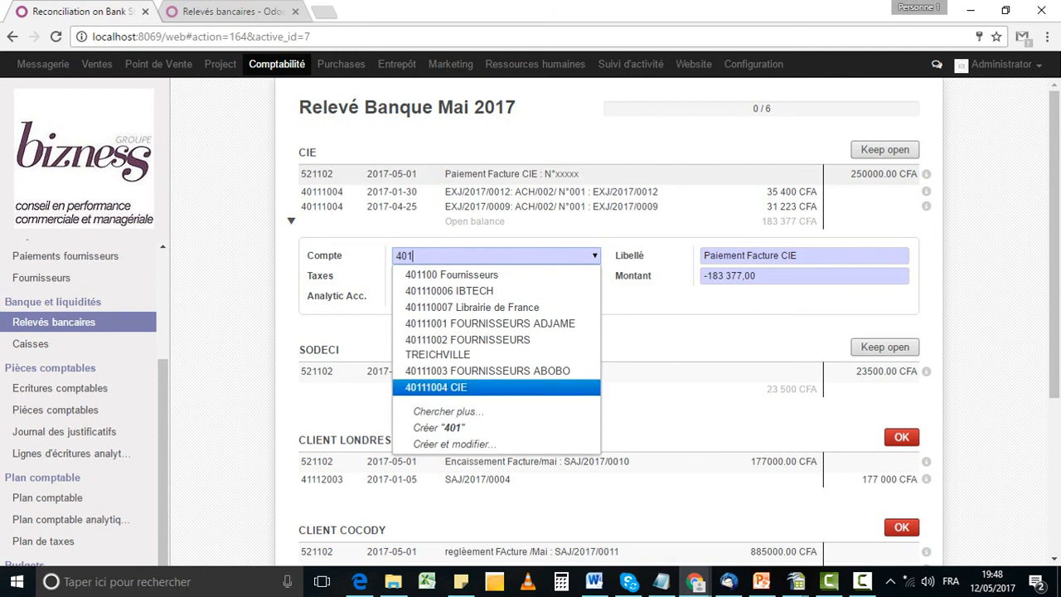
pyautogui.press('Return')
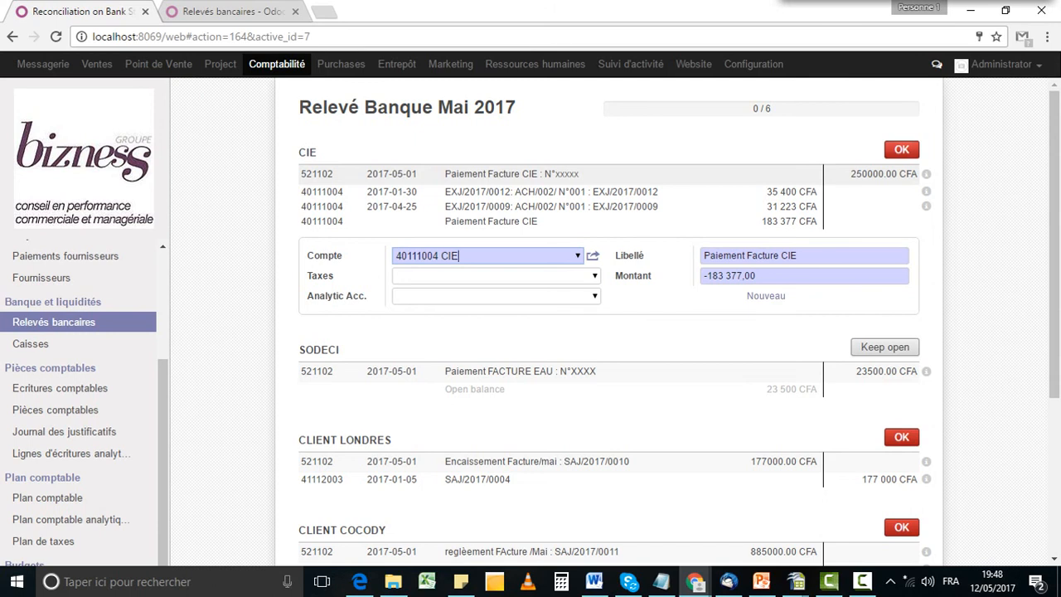
pyautogui.click(902, 150)
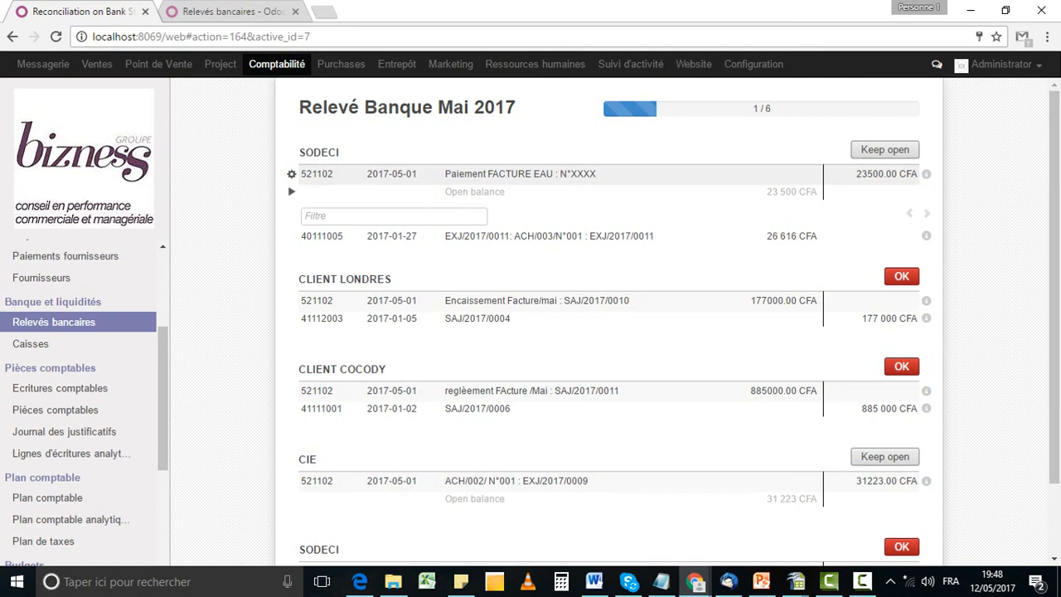
# Step: Assign the open balance of the "Paiement FACTURE EAU" line to account 40111005 SODECI and validate its reconciliation
pyautogui.click(290, 192)
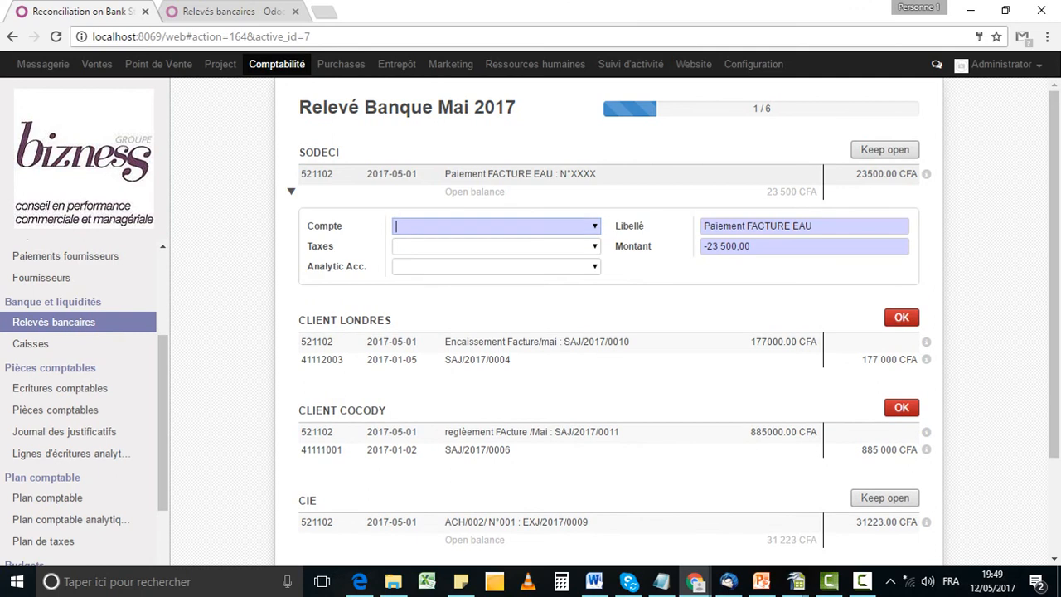
pyautogui.write('sode')
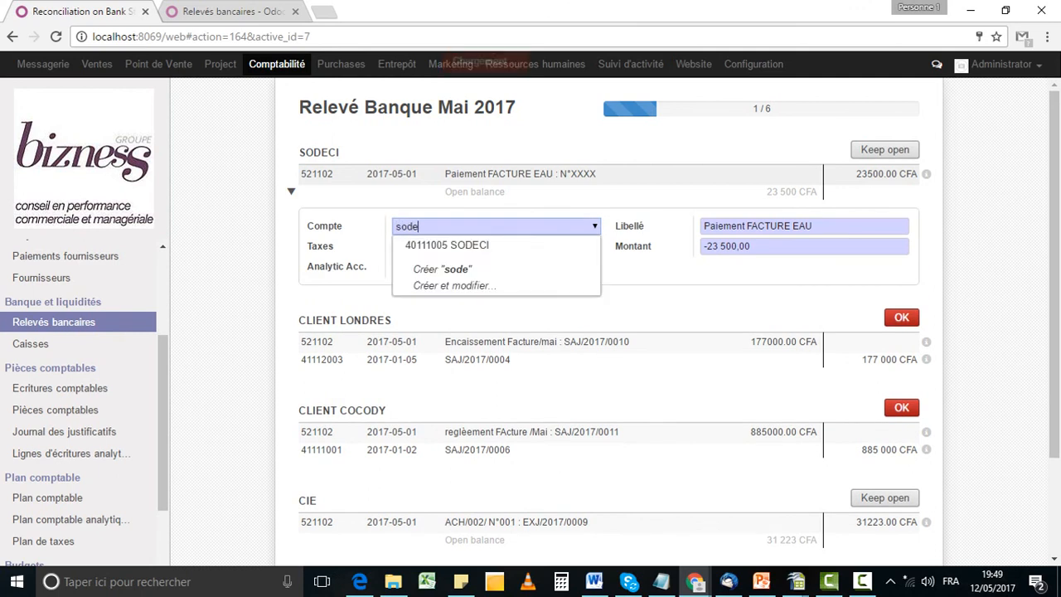
pyautogui.press('Return')
pyautogui.click(901, 150)
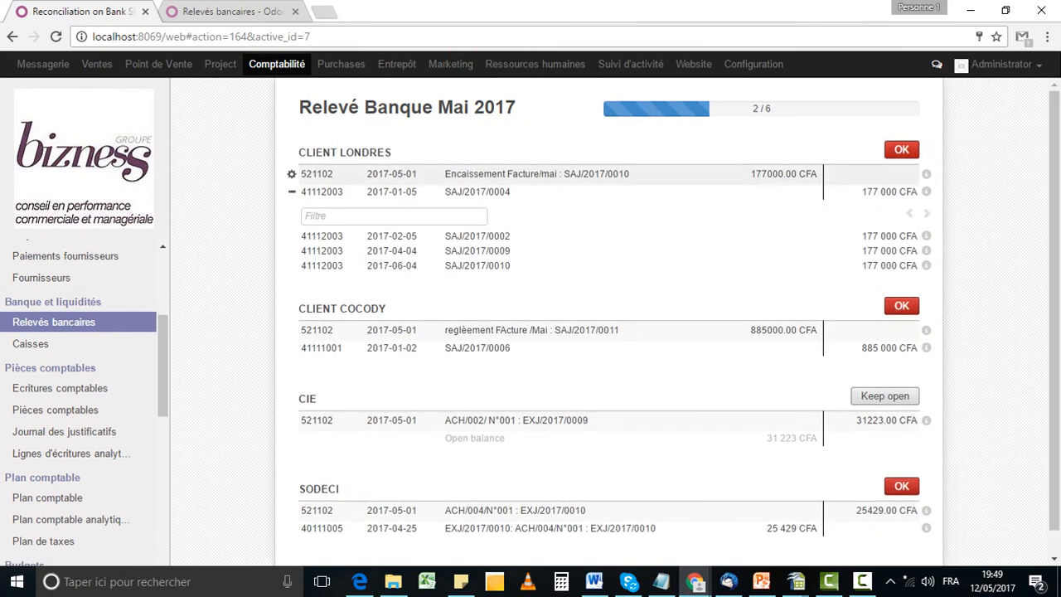
# Step: Remove the SAJ/2017/0004 match from the CLIENT LONDRES line, assign its open balance to account 41112003 CLIENT LONDRES, and validate the reconciliation
pyautogui.click(291, 191)
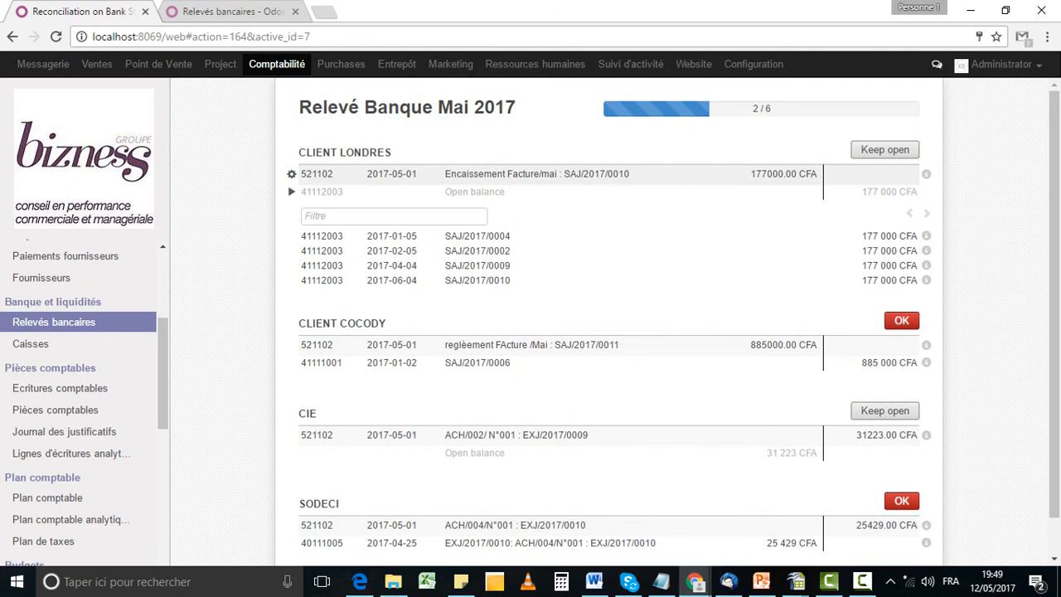
pyautogui.click(291, 191)
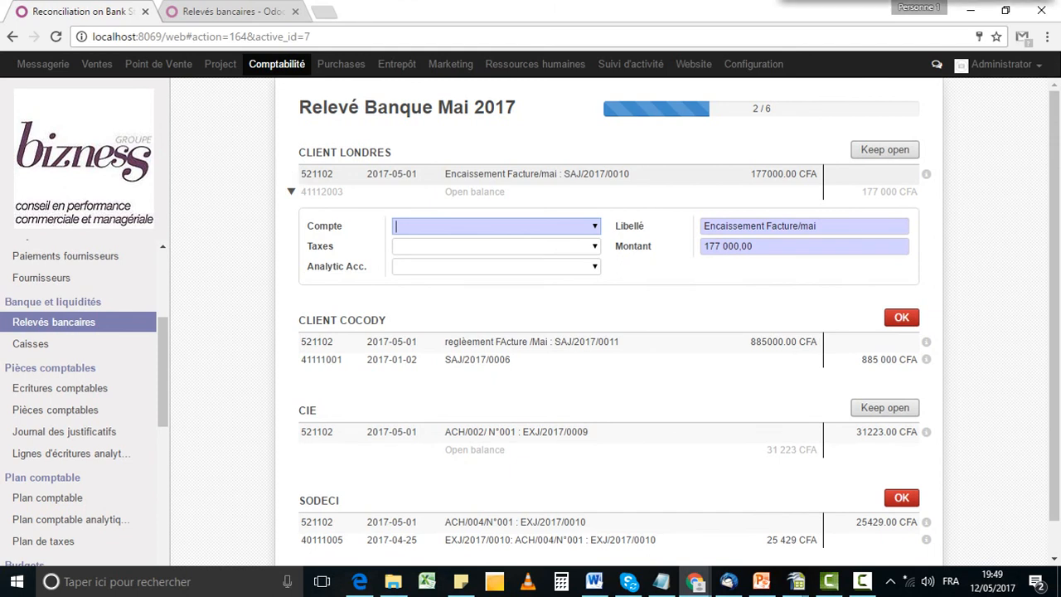
pyautogui.write('411')
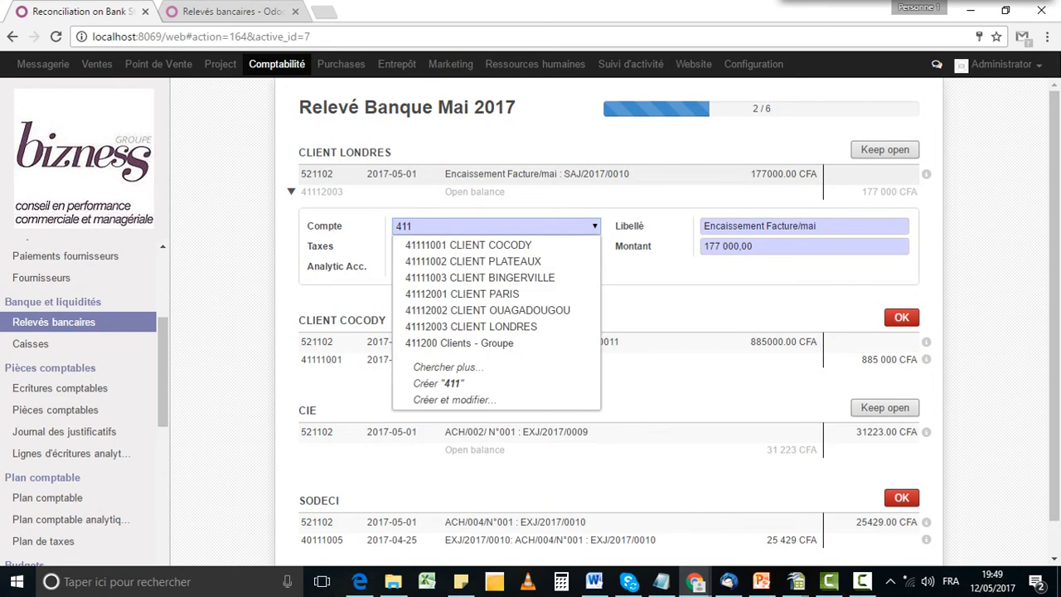
pyautogui.press('Down')
pyautogui.press('Down')
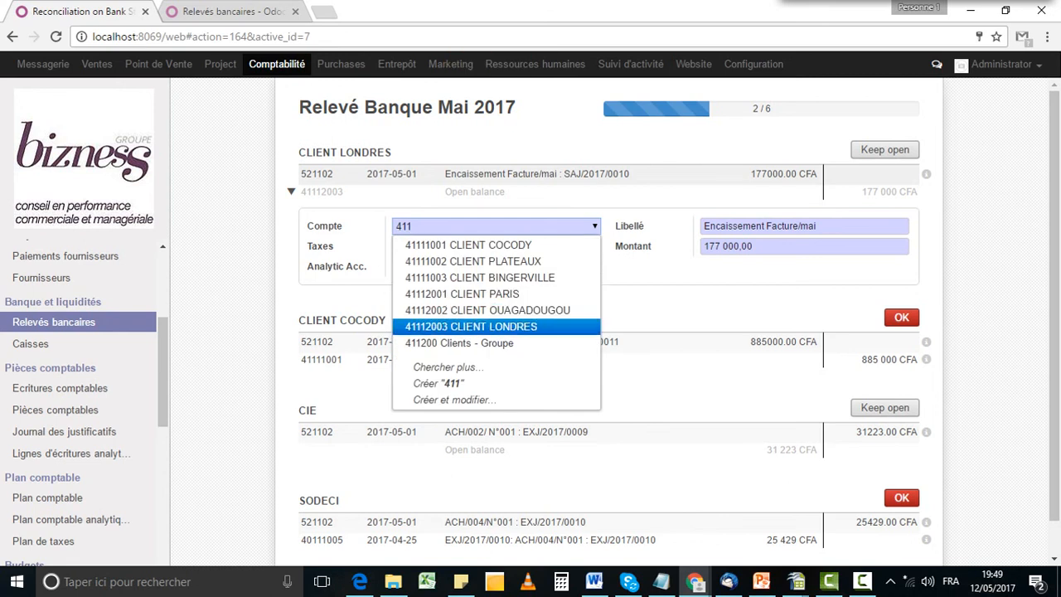
pyautogui.press('Return')
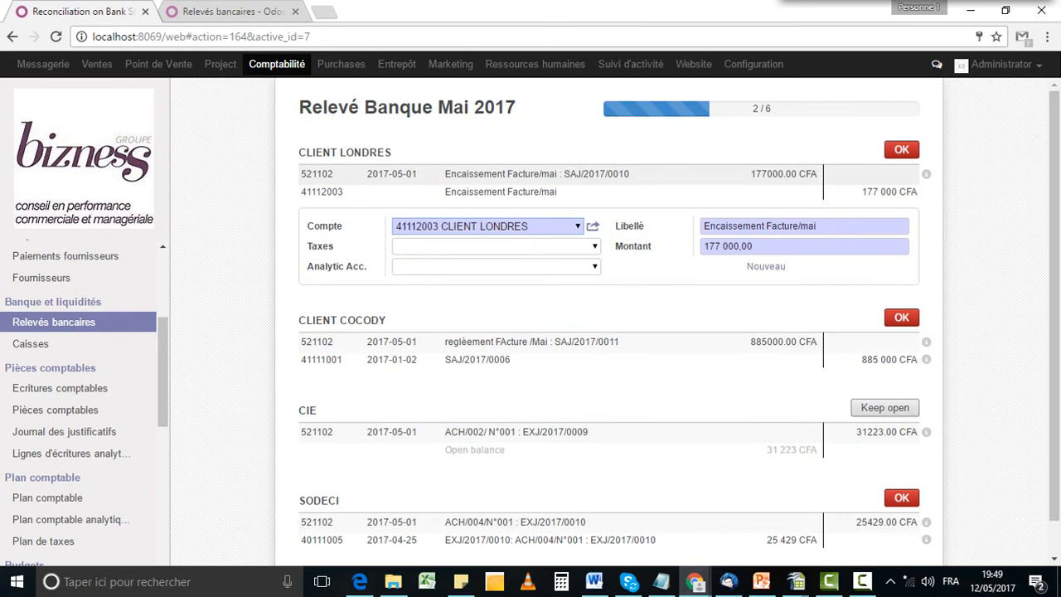
pyautogui.click(902, 150)
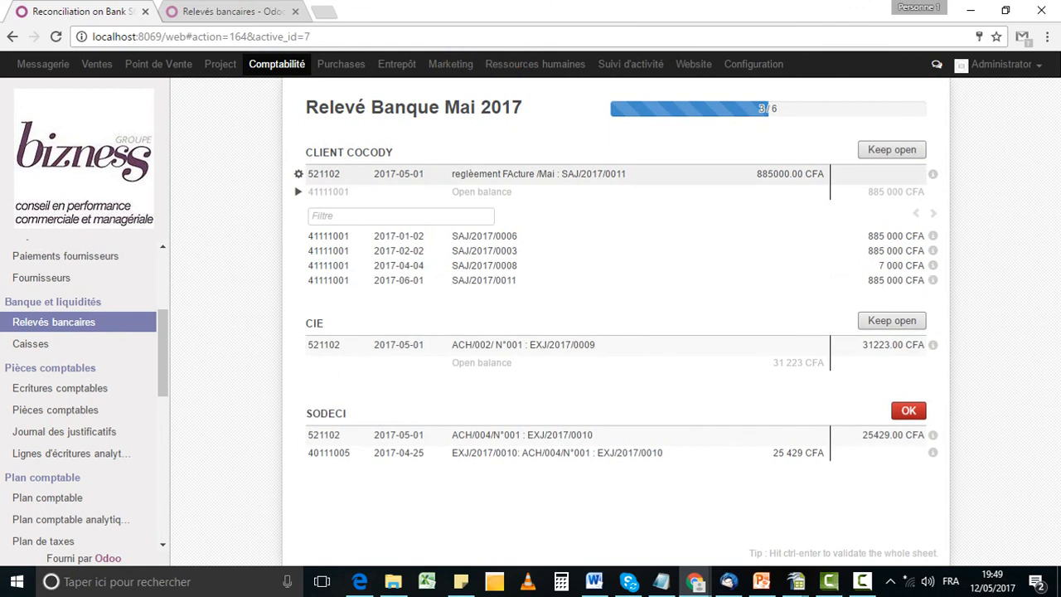
# Step: Assign the open balance of the CLIENT COCODY line to account 41111001 CLIENT COCODY and validate its reconciliation
pyautogui.click(482, 192)
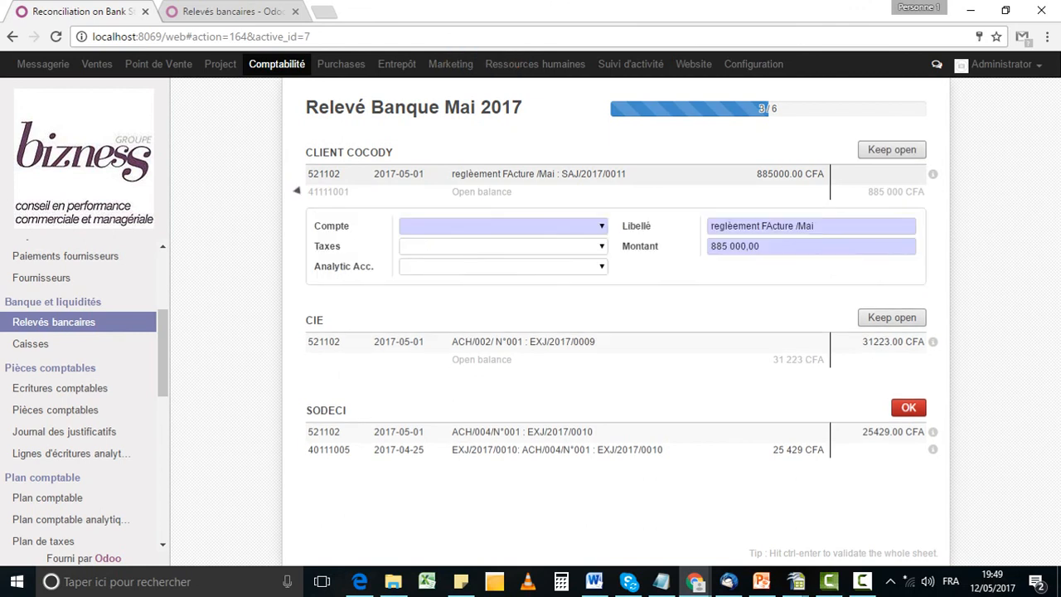
pyautogui.click(499, 226)
pyautogui.write('411')
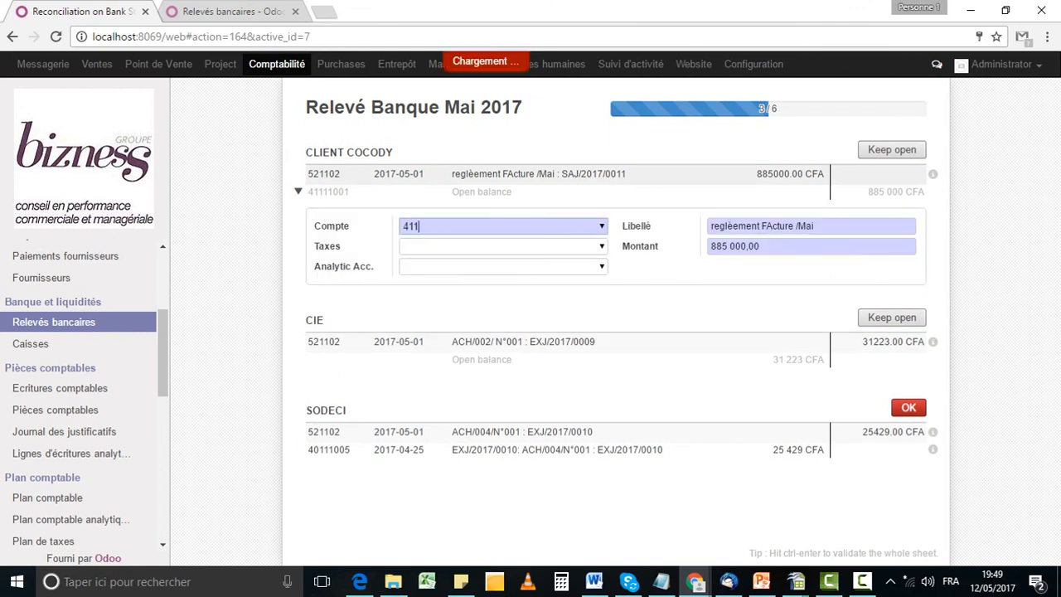
pyautogui.press('Return')
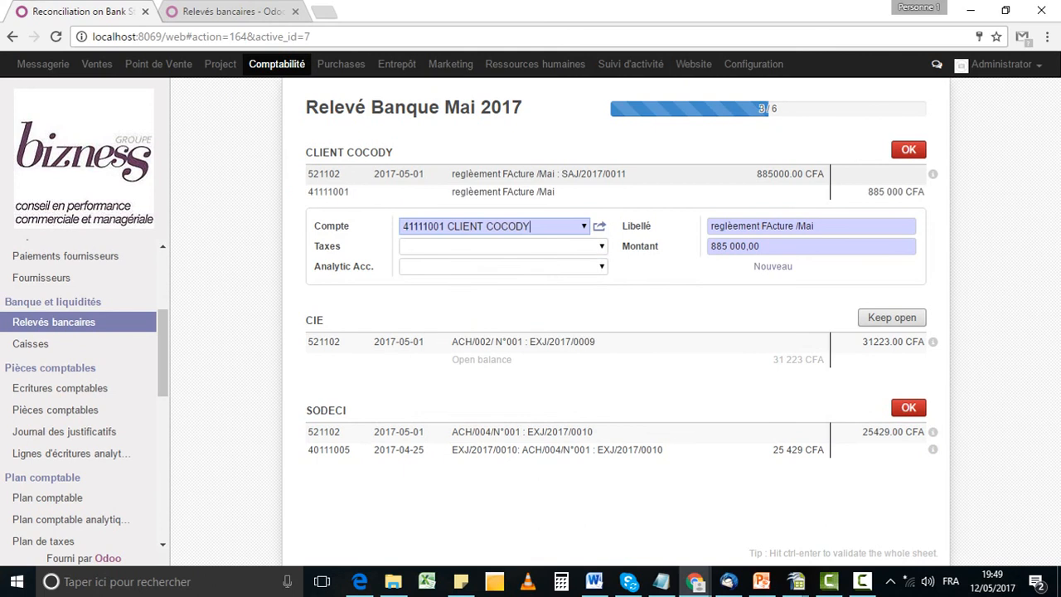
pyautogui.click(908, 150)
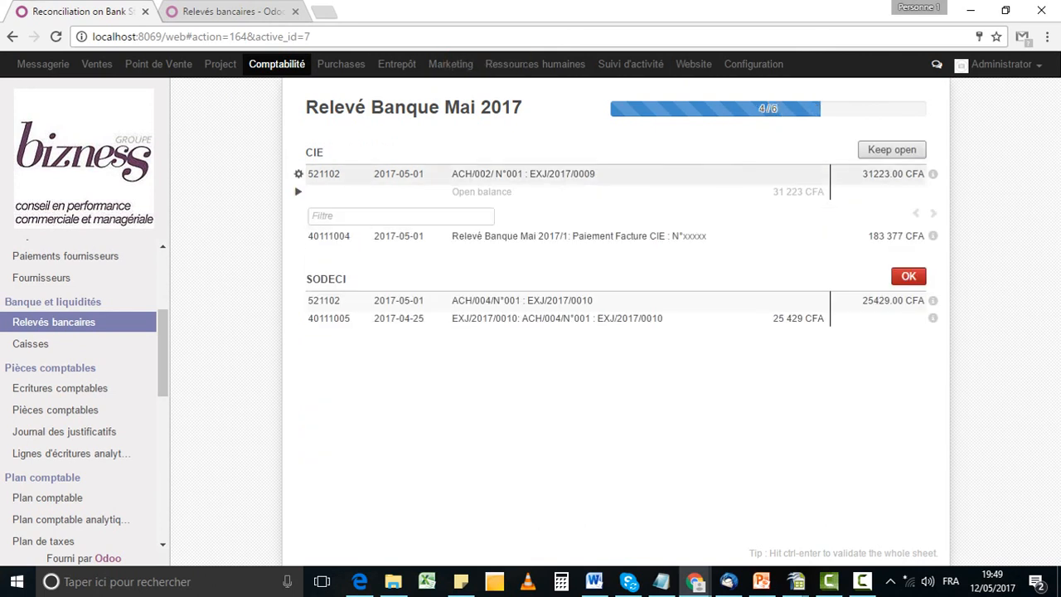
# Step: Assign the open balance of the CIE line ACH/002/ N°001 to account 40111004 CIE and validate its reconciliation
pyautogui.click(482, 191)
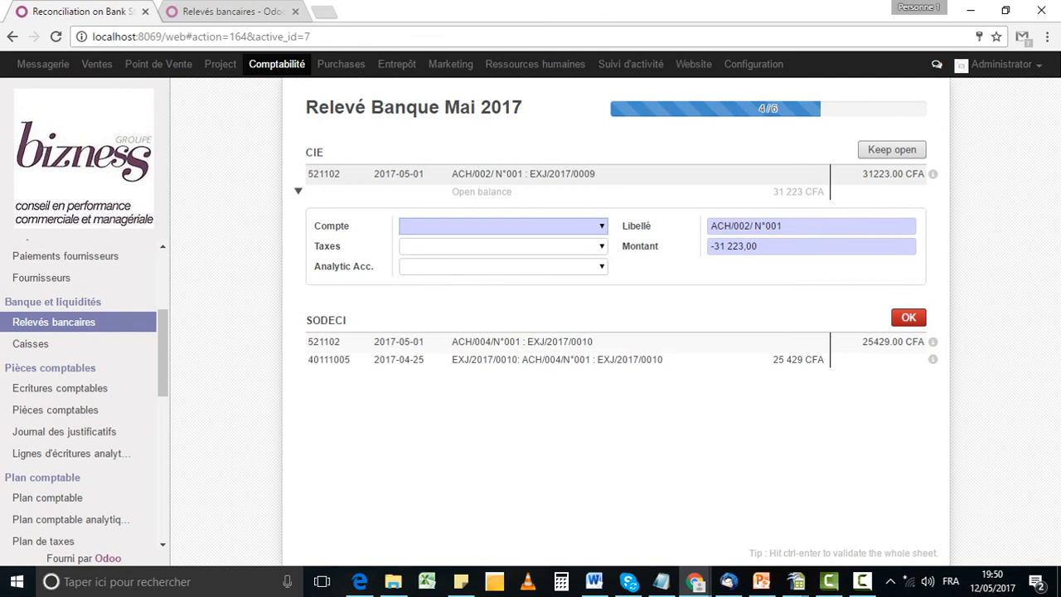
pyautogui.write('4')
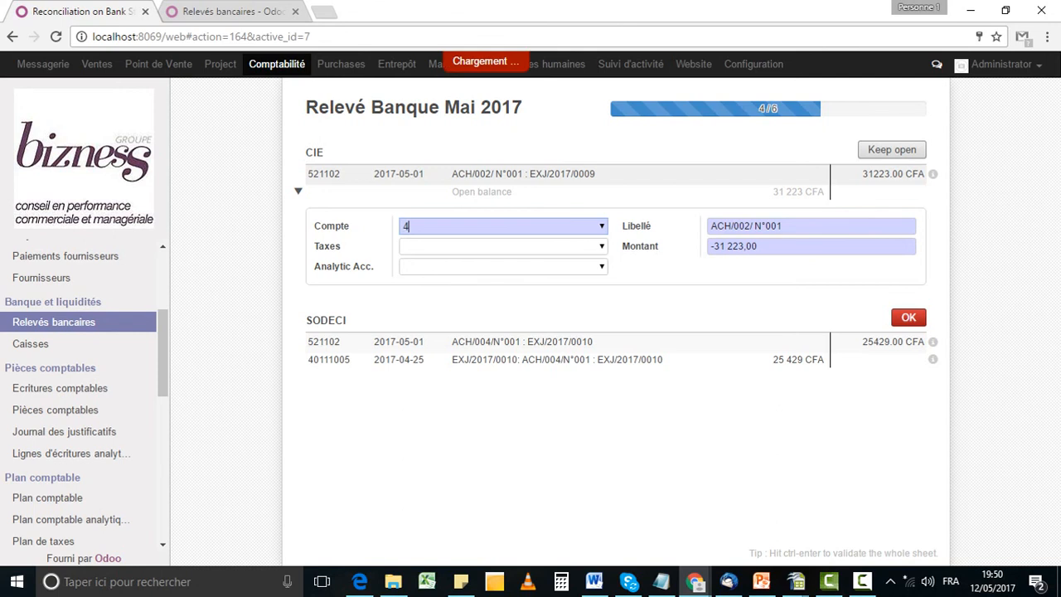
pyautogui.write('01')
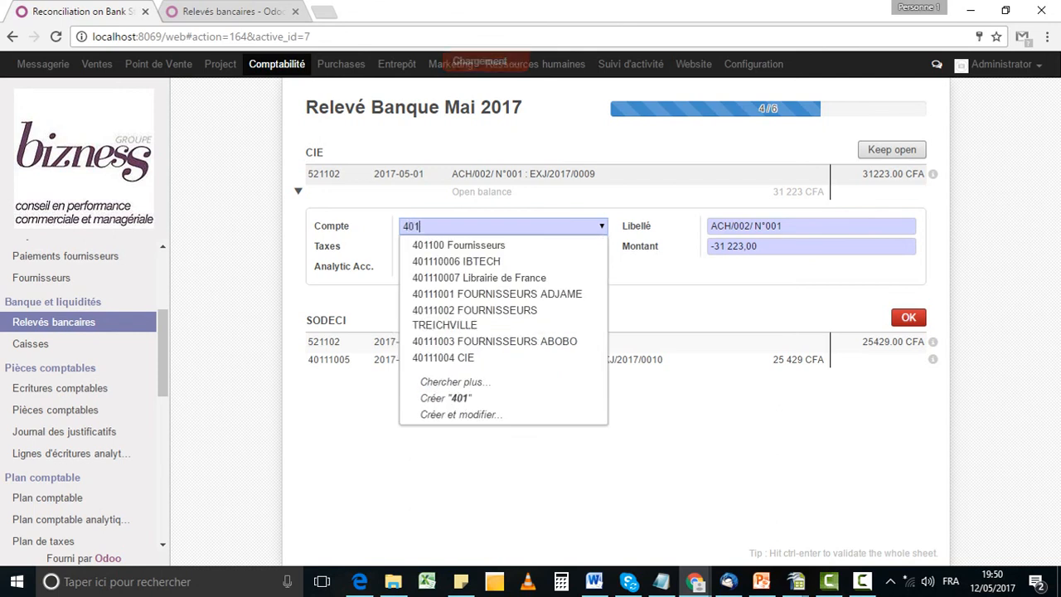
pyautogui.press('Down')
pyautogui.press('Return')
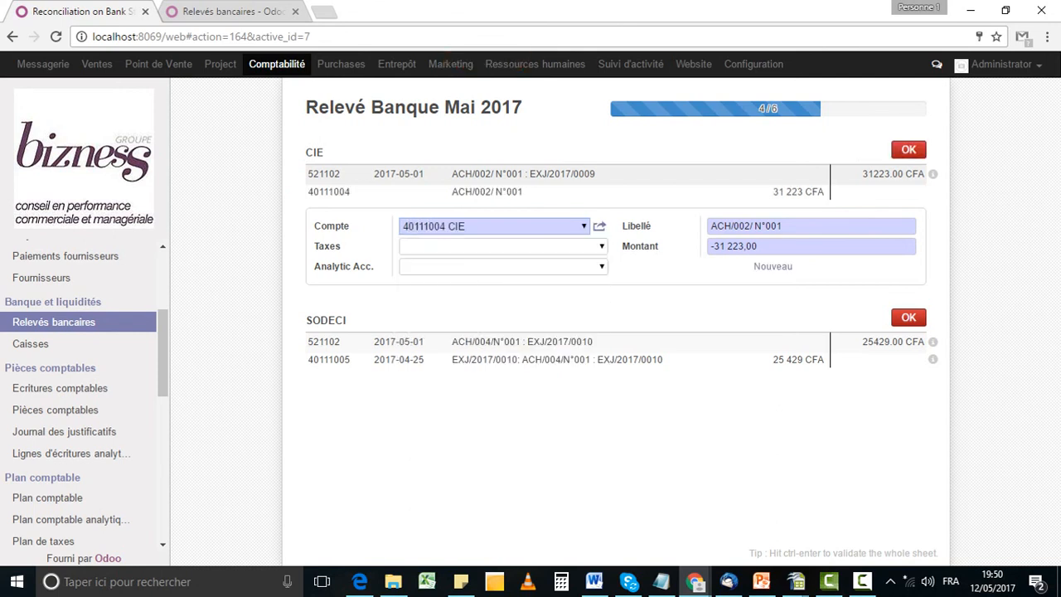
pyautogui.click(908, 150)
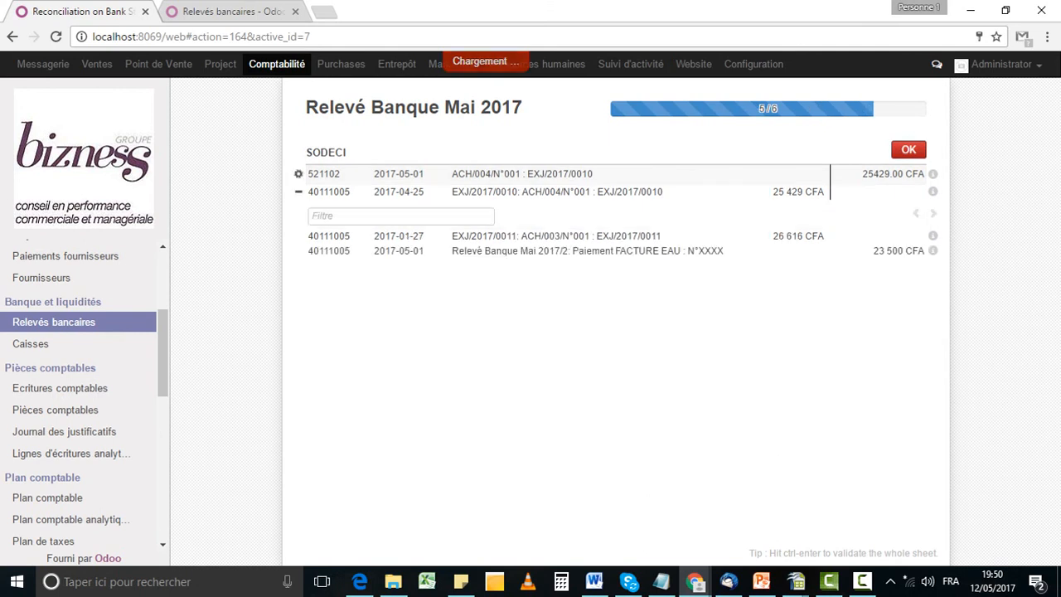
# Step: Remove the proposed match from the SODECI line ACH/004/N°001, assign its open balance to account 40111005 SODECI, and validate the reconciliation
pyautogui.click(531, 192)
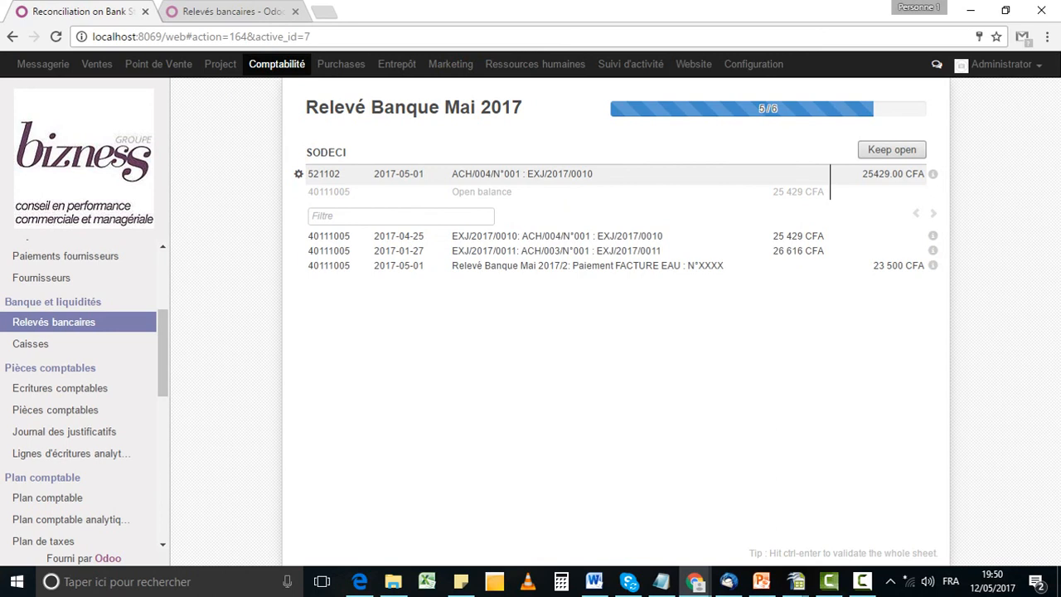
pyautogui.click(298, 191)
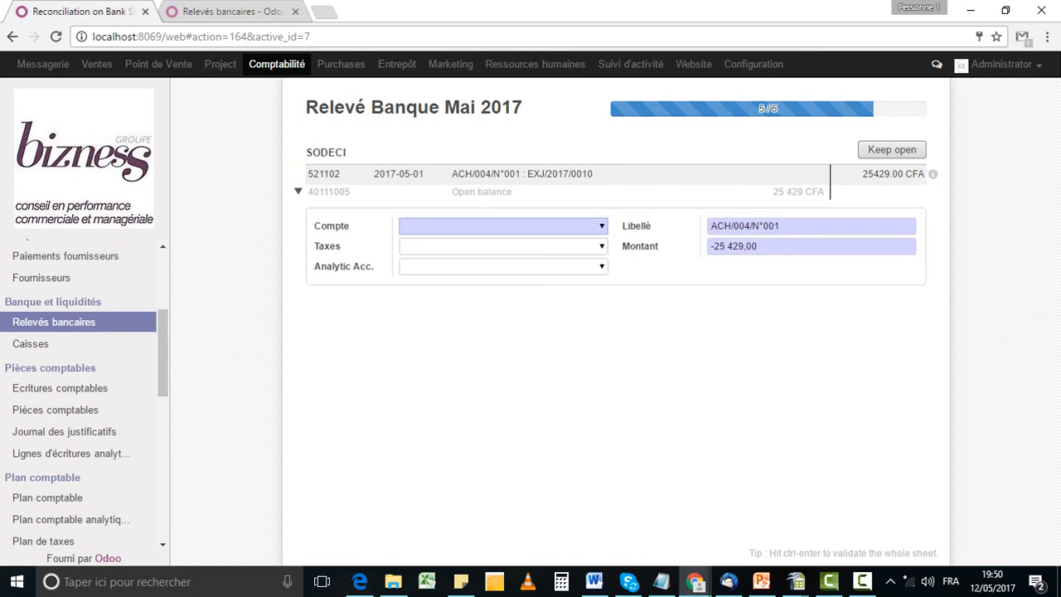
pyautogui.write('sode')
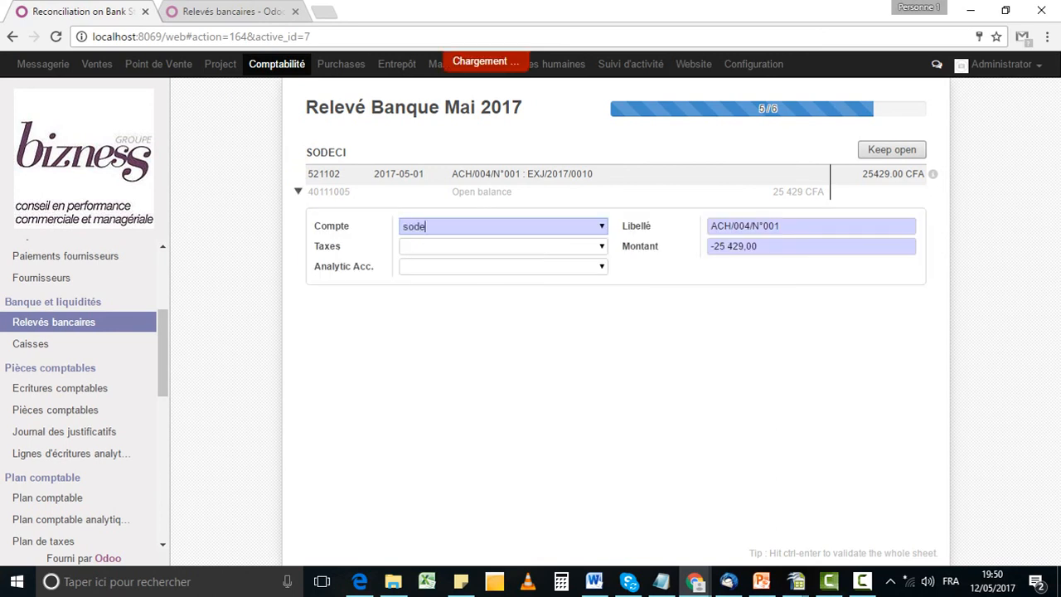
pyautogui.press('Return')
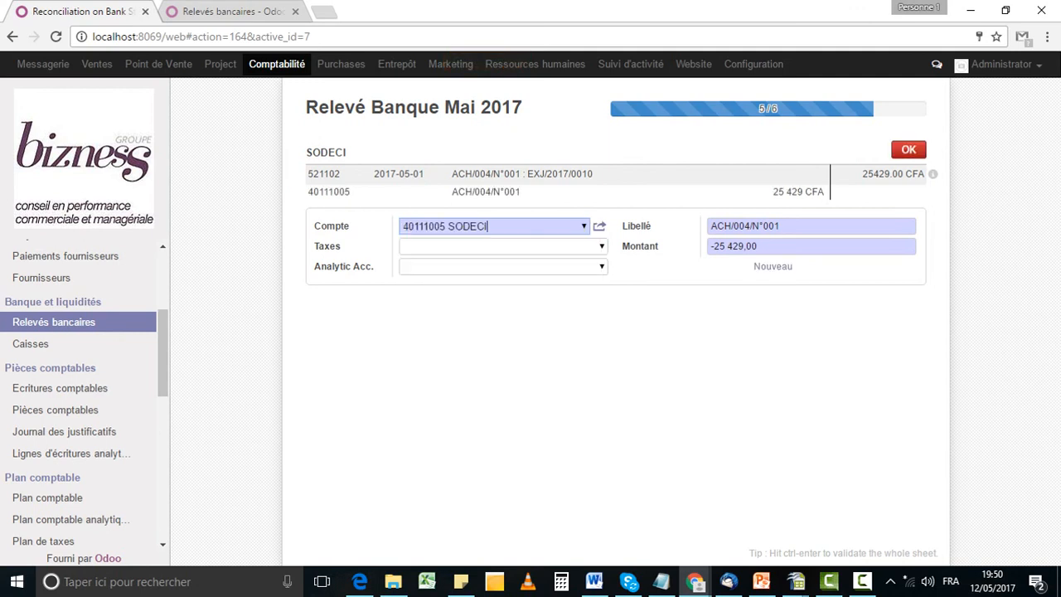
pyautogui.click(908, 150)
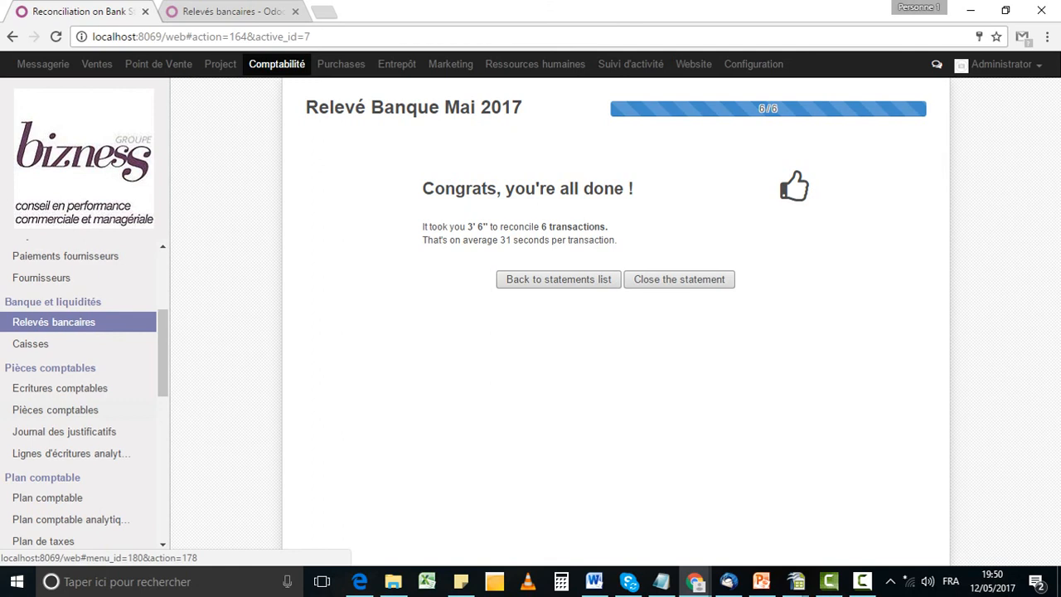
# Step: Review the journal entries generated from the bank statement, opening Relevé Banque Mai 2017/4 and Relevé Banque Mai 2017/3
pyautogui.click(56, 410)
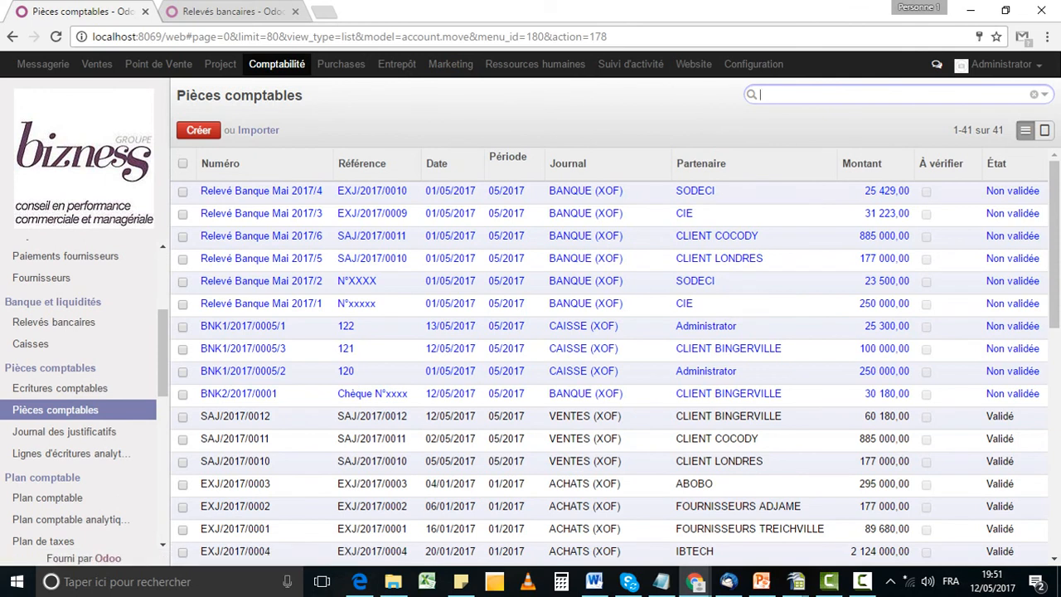
pyautogui.click(261, 191)
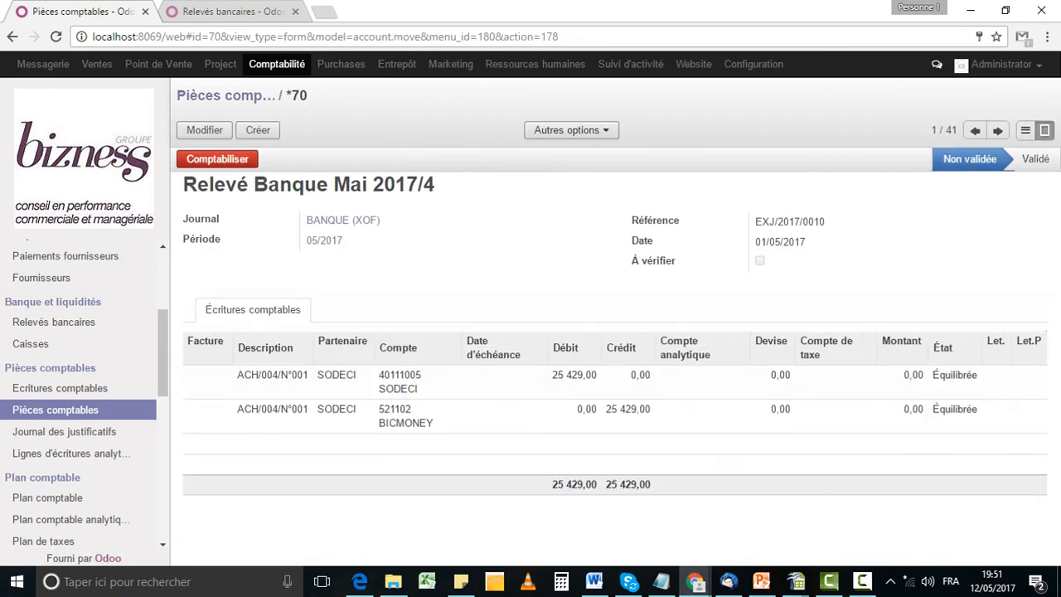
pyautogui.click(998, 130)
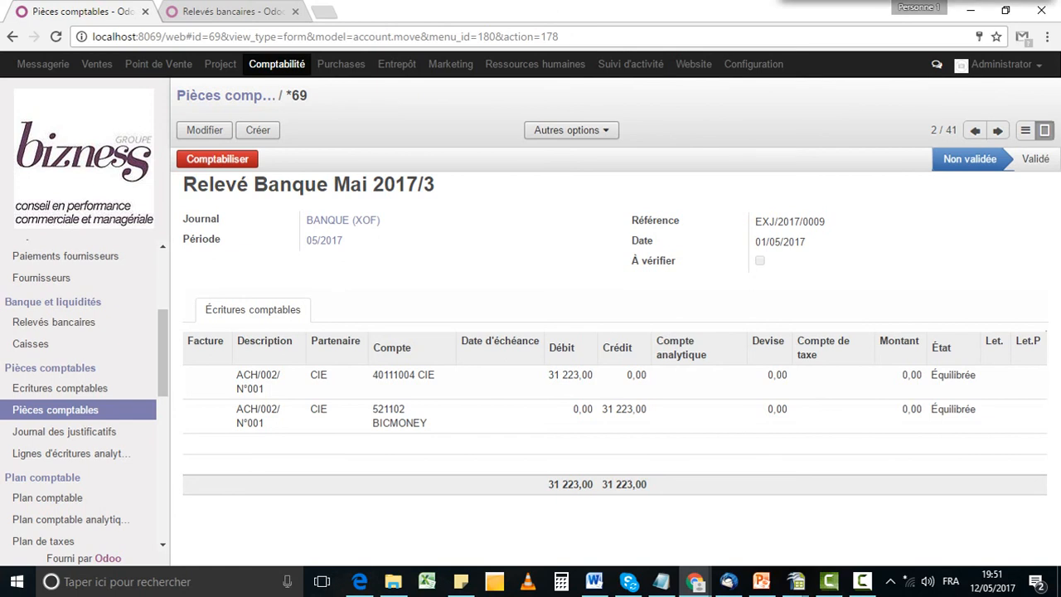
pyautogui.moveTo(437, 185); pyautogui.dragTo(183, 185)
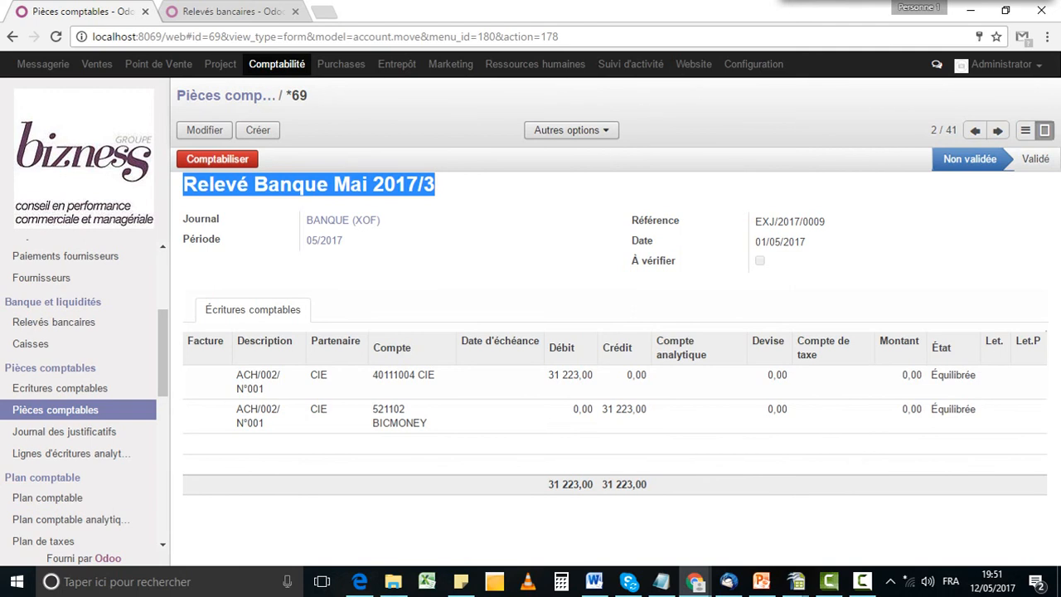
pyautogui.click(308, 185)
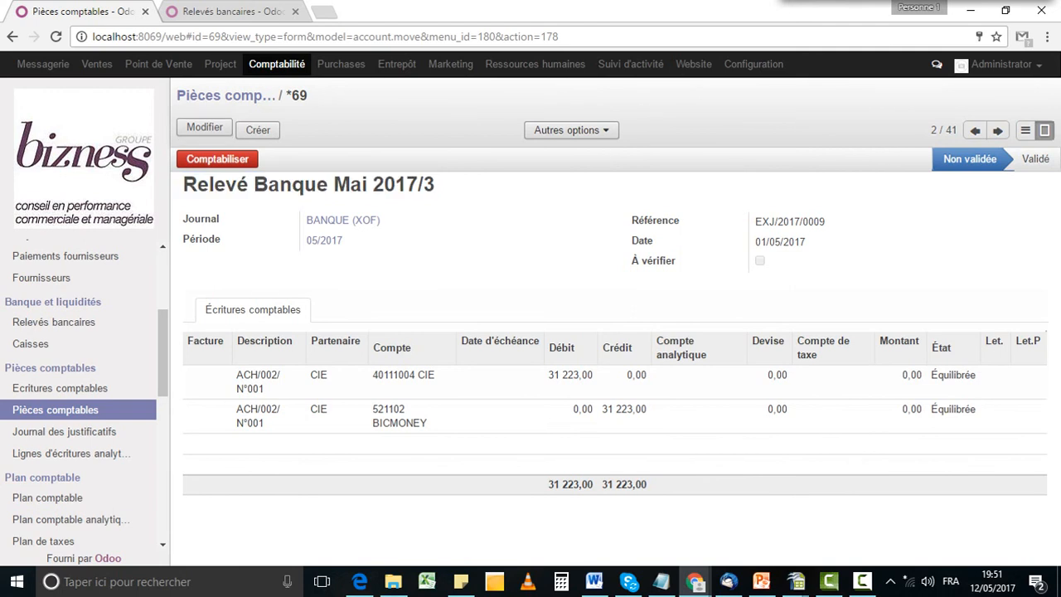